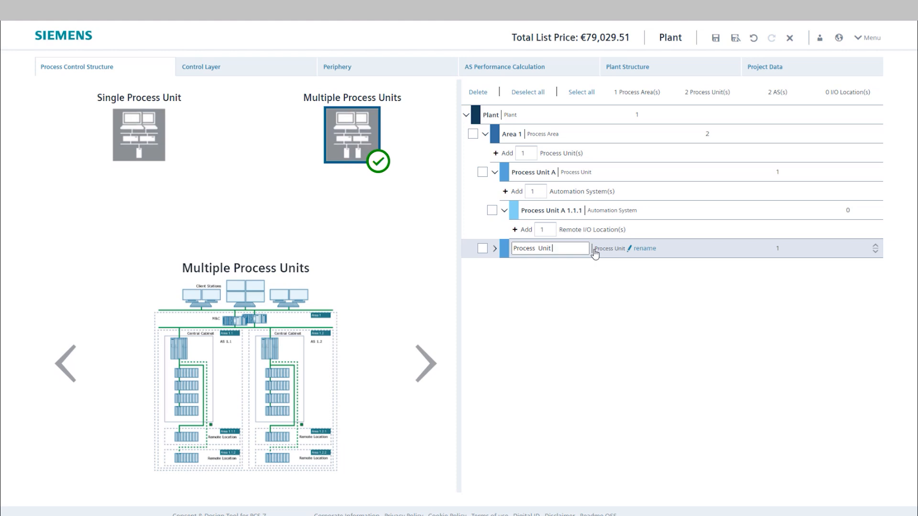
- Finish renaming the second process unit as Process Unit B and add one automation system to Process Unit A
click(593, 289)
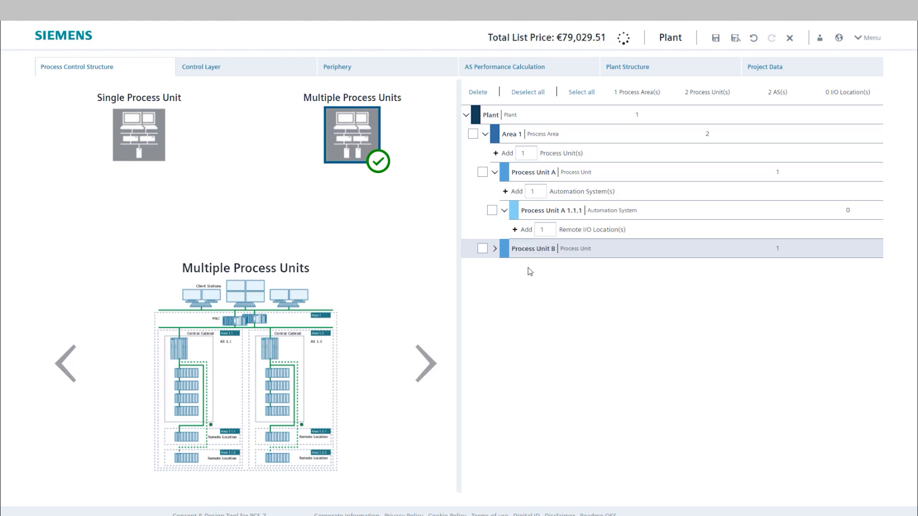
click(495, 249)
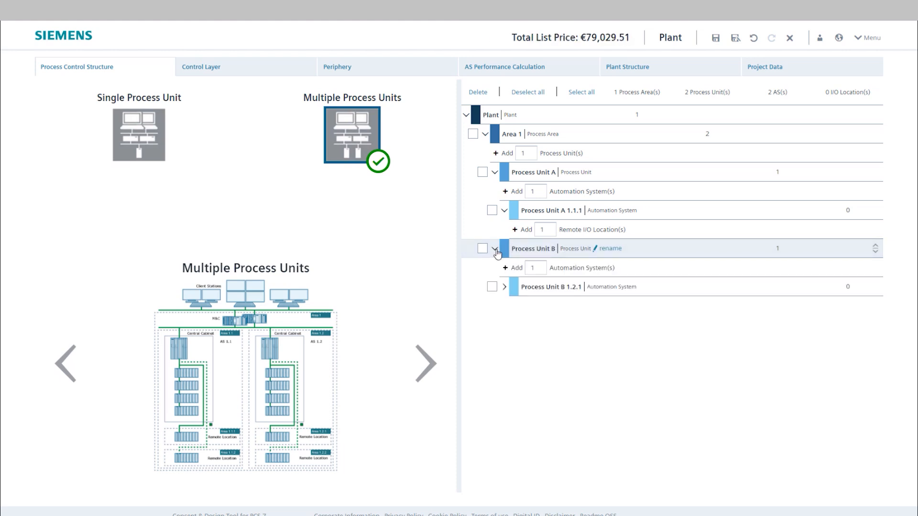
click(505, 192)
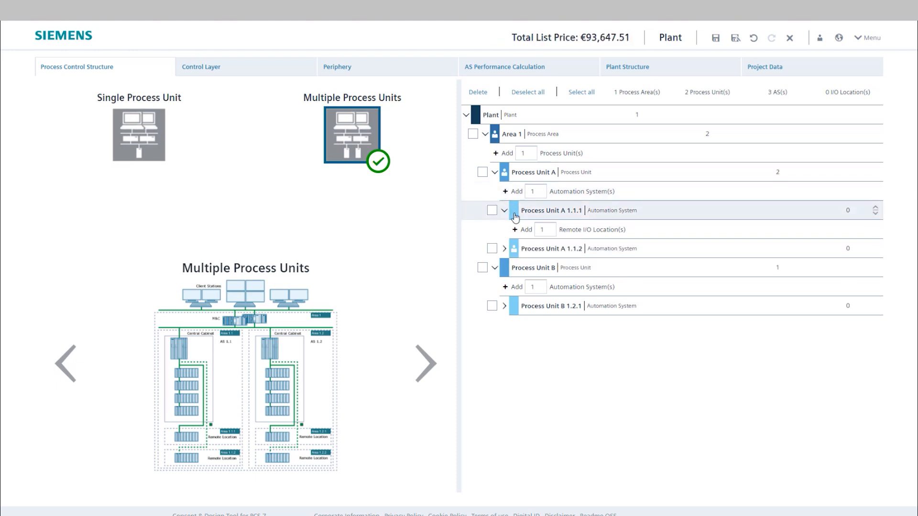
- Add two remote I/O locations to automation system Process Unit A 1.1.1 and one to Process Unit A 1.1.2
click(515, 230)
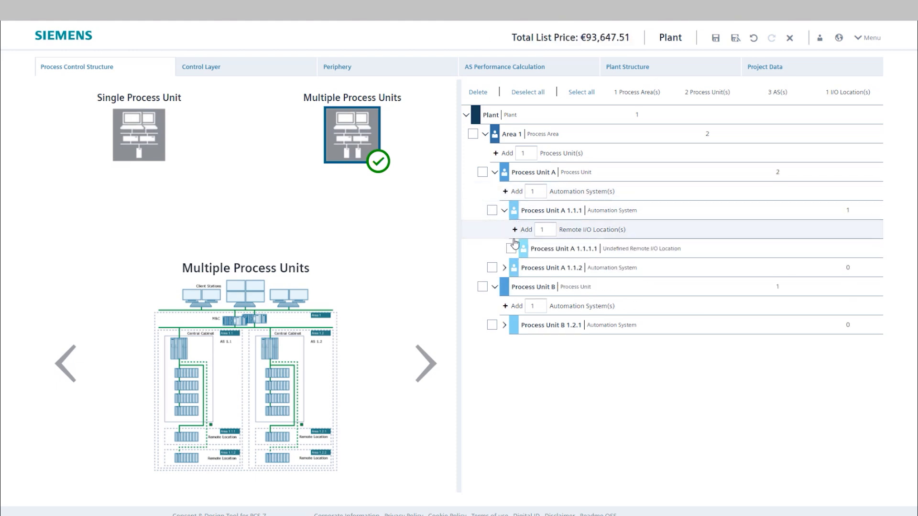
click(515, 230)
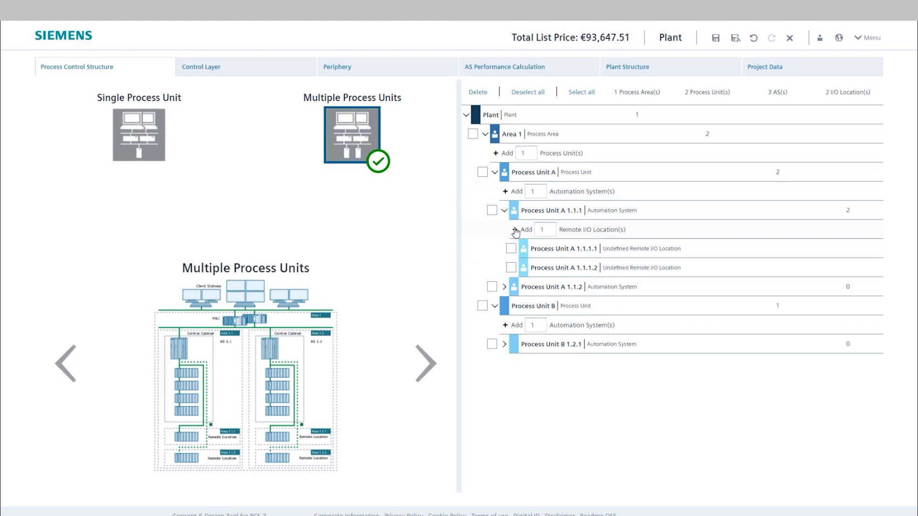
click(504, 286)
click(515, 306)
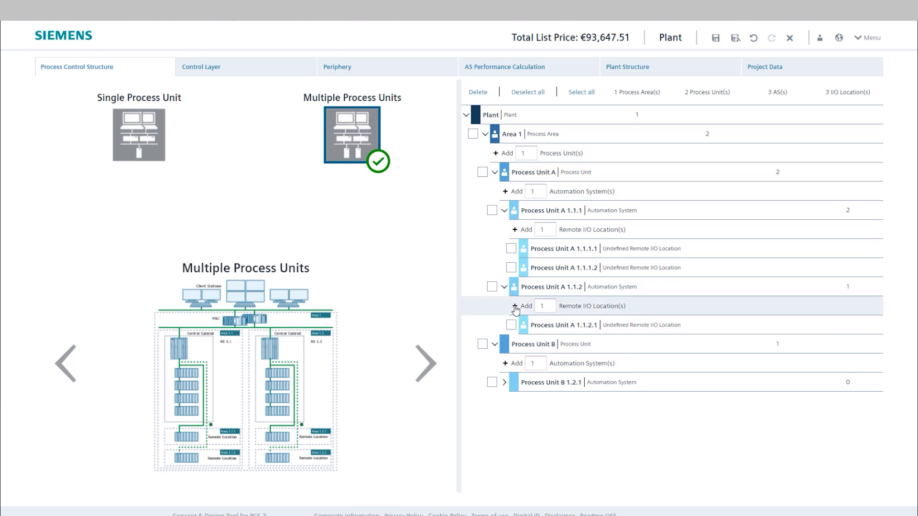
- Add 3 remote I/O locations to automation system Process Unit B 1.2.1 in one go
click(504, 383)
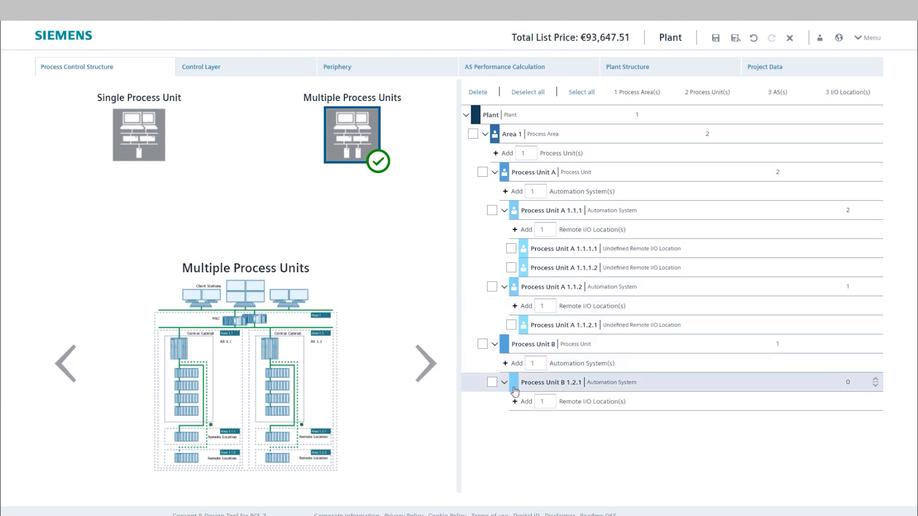
click(543, 402)
key(BackSpace)
text(3)
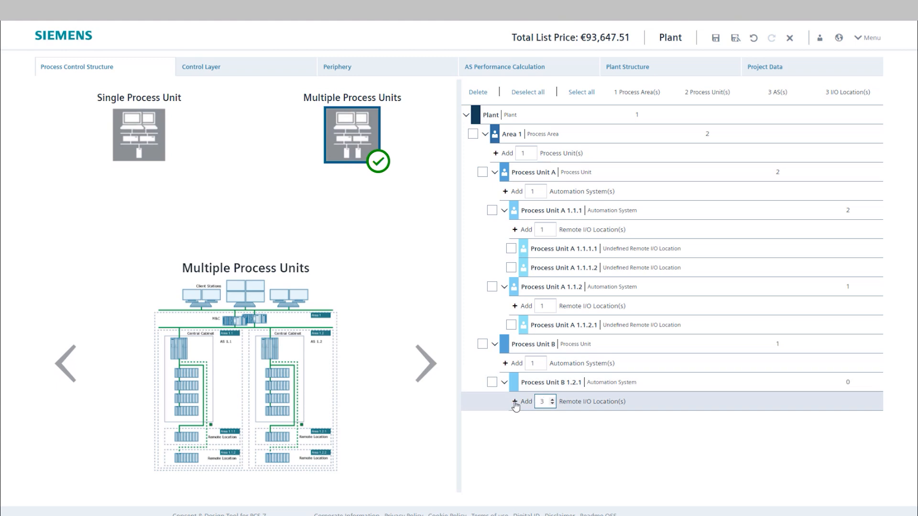
click(515, 402)
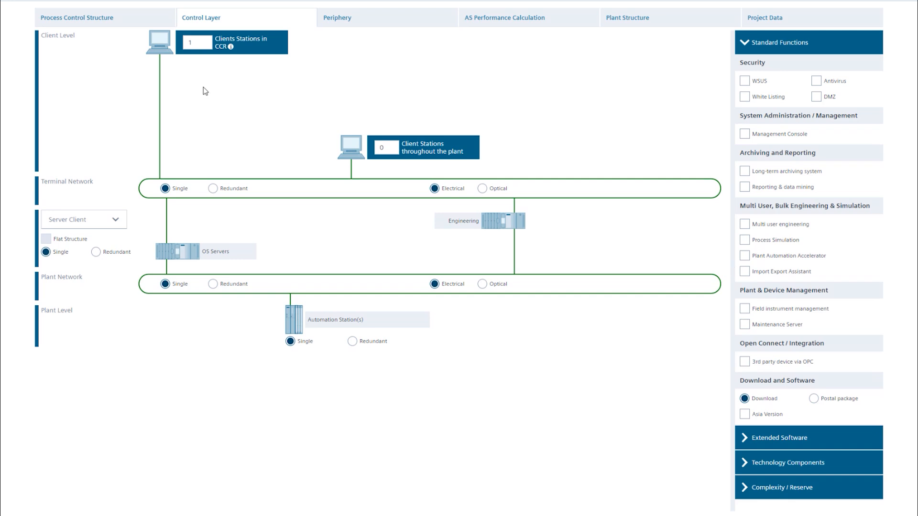
- Set the client stations in the control layer to 8 in the CCR and 4 throughout the plant
double_click(185, 42)
text(8)
click(383, 148)
double_click(383, 148)
text(4)
- Make the terminal network, plant network, OS servers and automation stations redundant, keeping the Server Client architecture
click(213, 189)
click(213, 284)
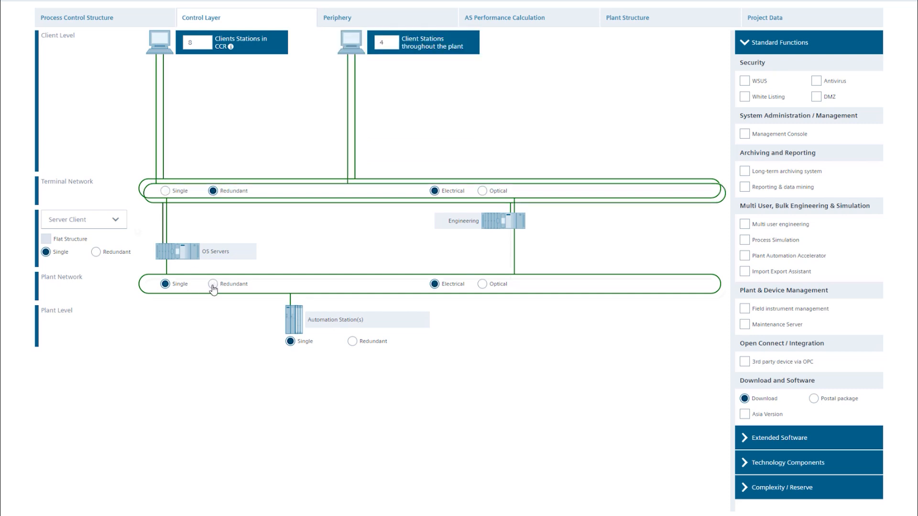
click(116, 222)
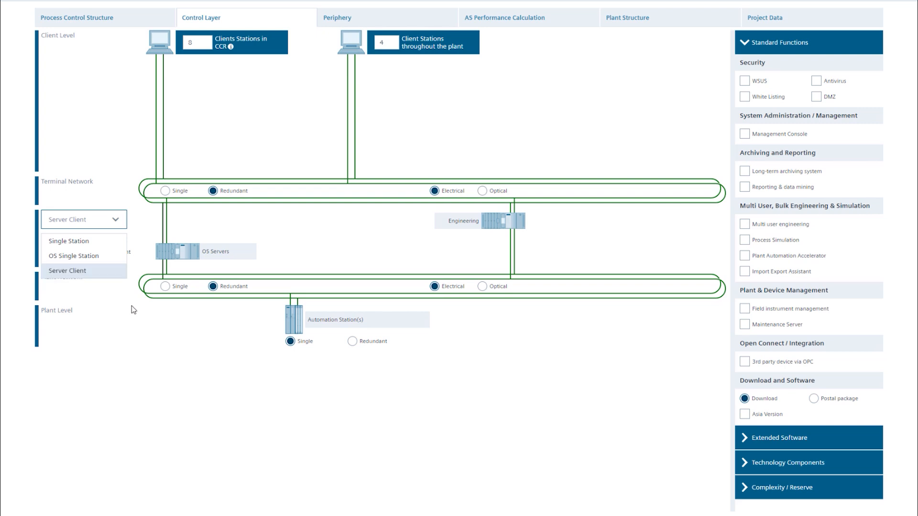
click(152, 324)
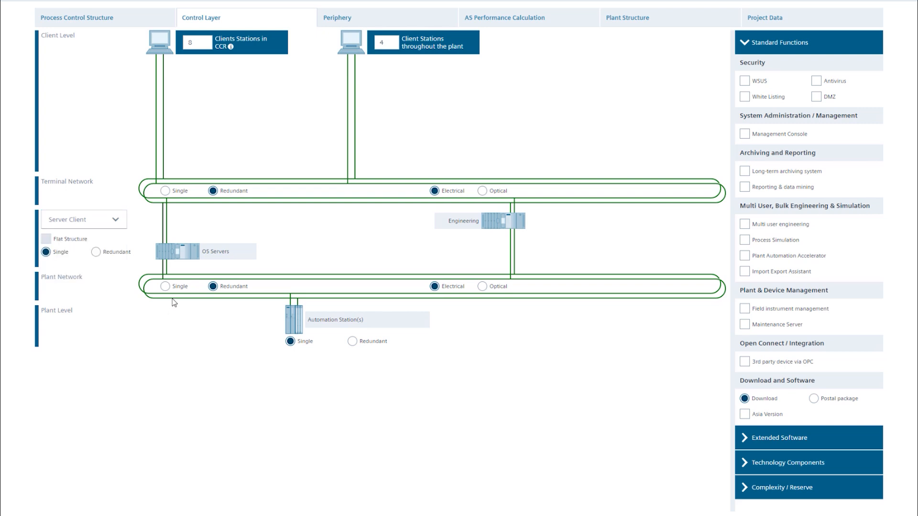
click(97, 253)
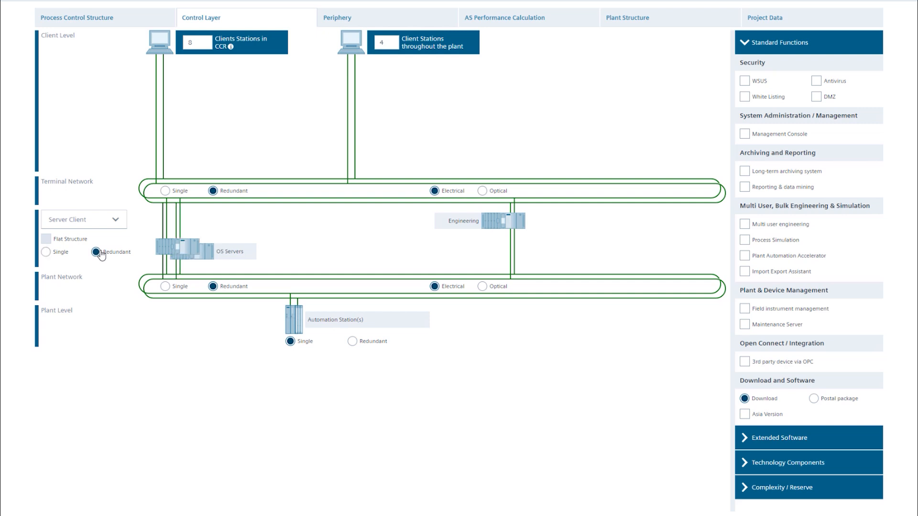
click(357, 346)
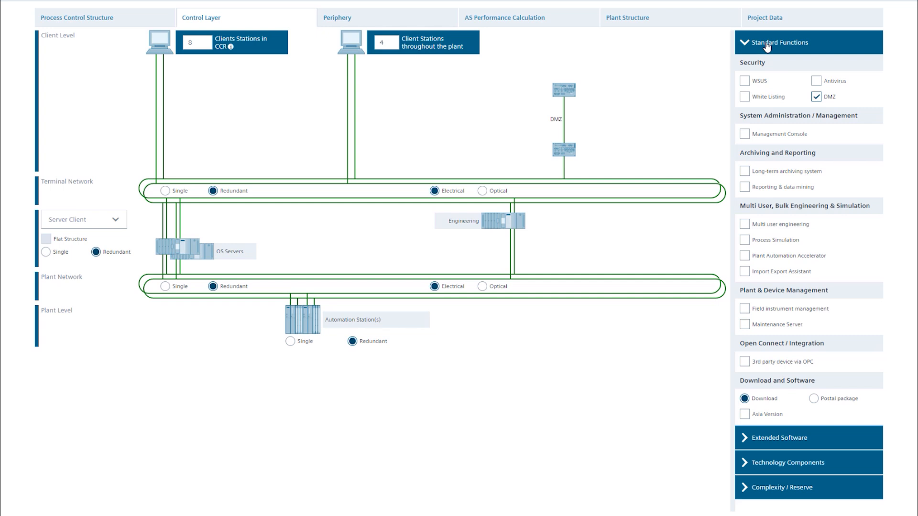
- Enable the standard functions Antivirus, White Listing, Management Console, Long-term archiving system, and Reporting & data mining
click(816, 82)
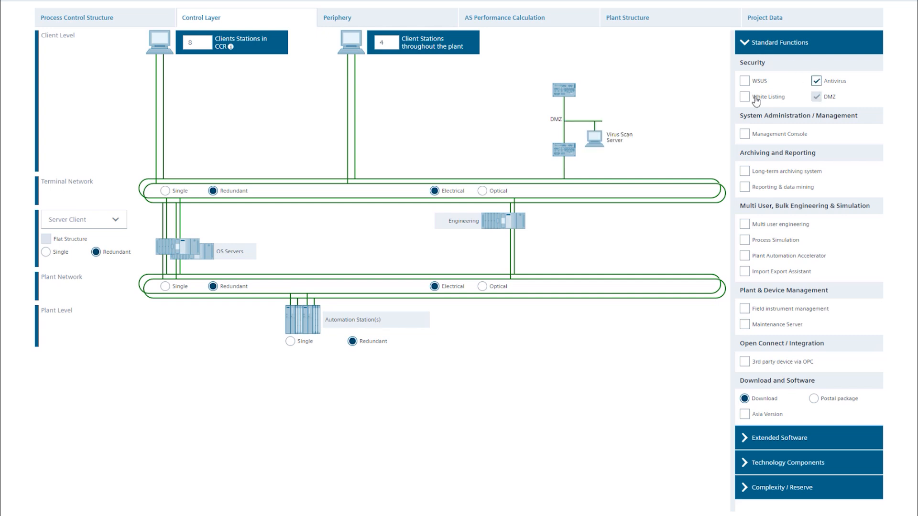
click(749, 99)
click(745, 135)
click(749, 174)
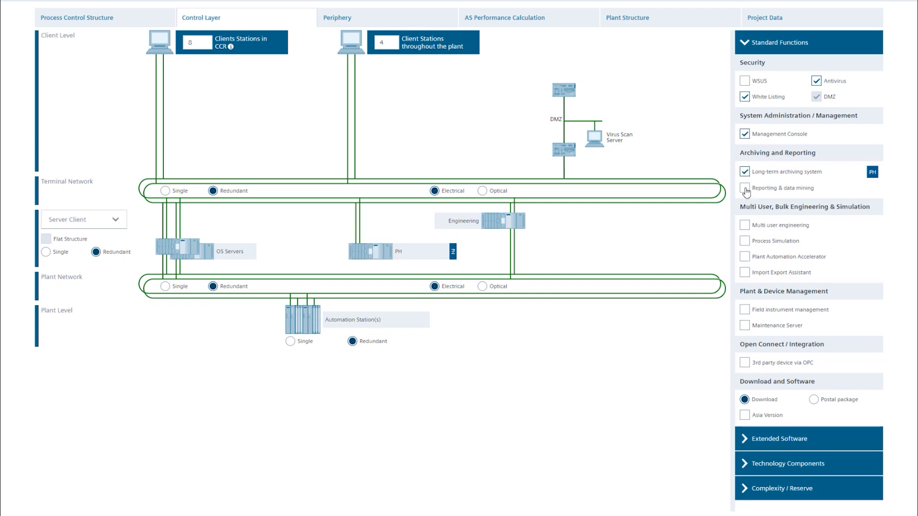
click(747, 190)
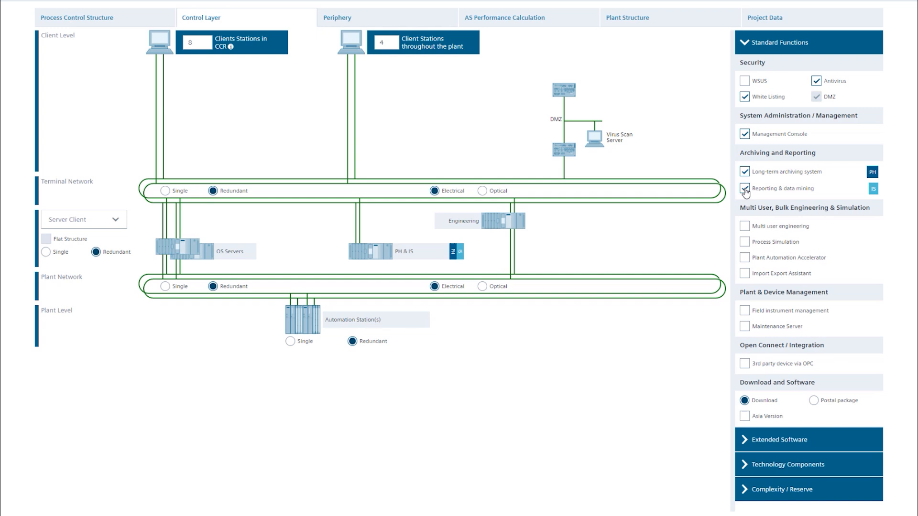
- Enable multi user engineering with 3 concurrent ES, Process Simulation, Field instrument management and the Maintenance Server
click(745, 227)
double_click(867, 243)
text(3)
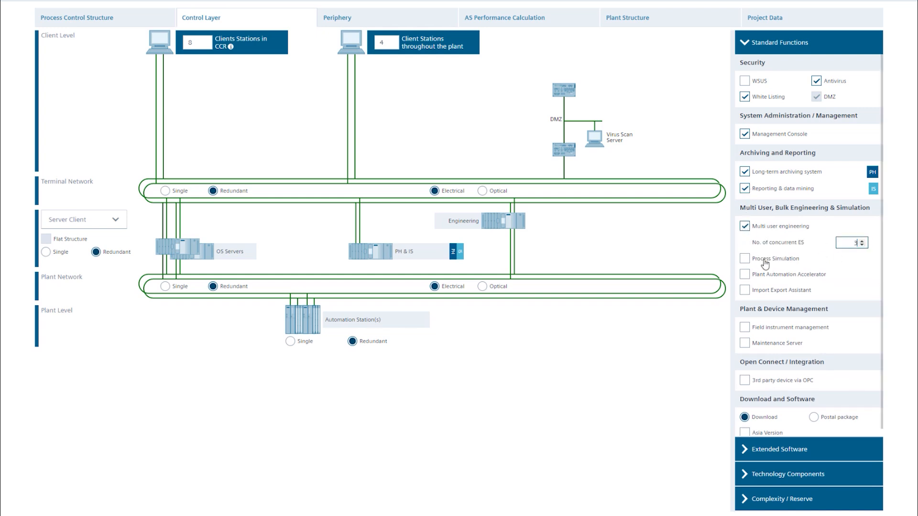
click(763, 260)
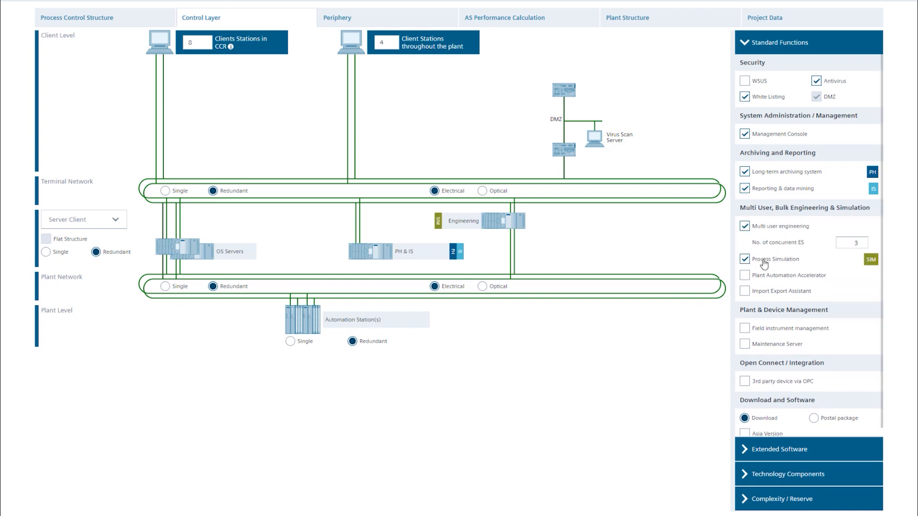
click(780, 329)
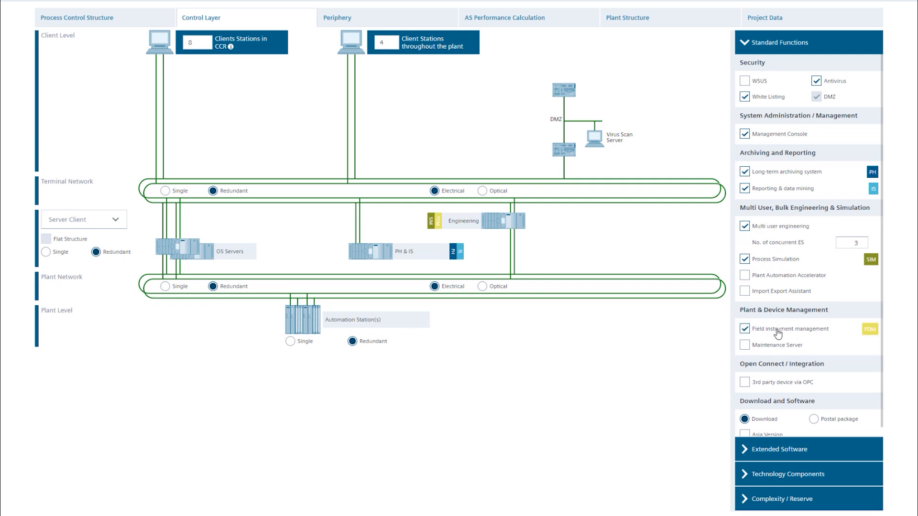
- Enable the Logic Matrix and SFC Visualization options of the extended software
click(825, 447)
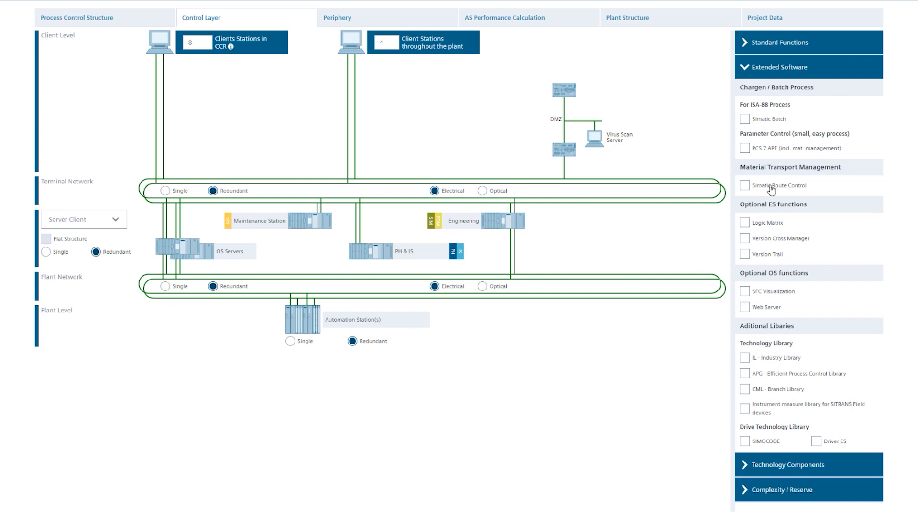
click(745, 223)
click(748, 294)
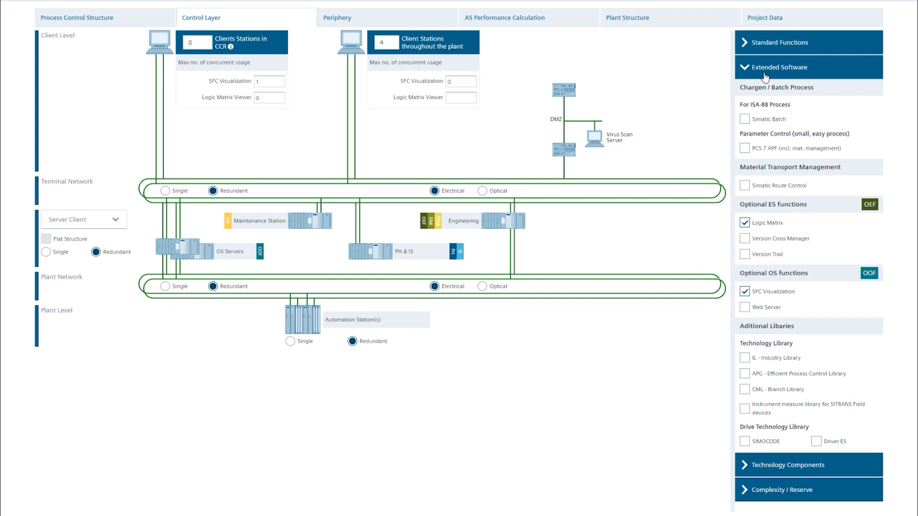
- Set the maximum concurrent usage of SFC Visualization and Logic Matrix Viewer to 4 each for the CCR client stations
click(803, 76)
click(260, 81)
text(4)
key(Tab)
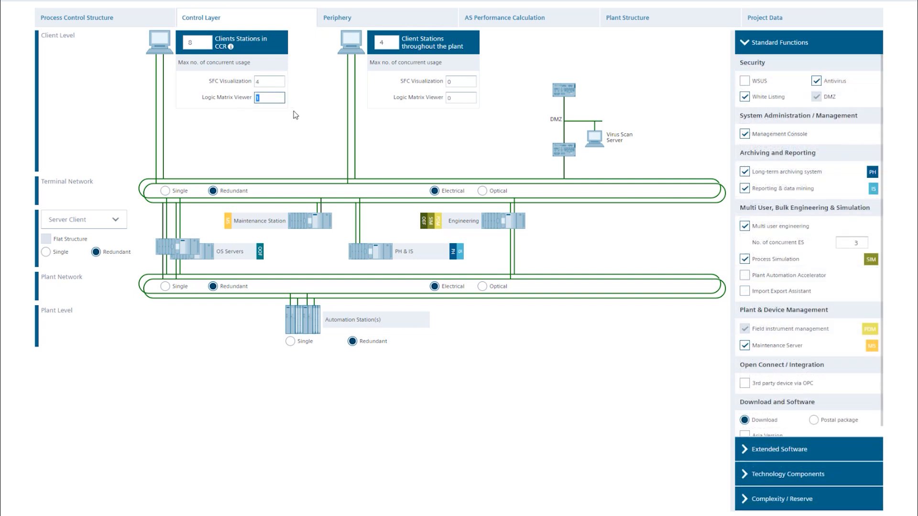
text(4)
click(454, 81)
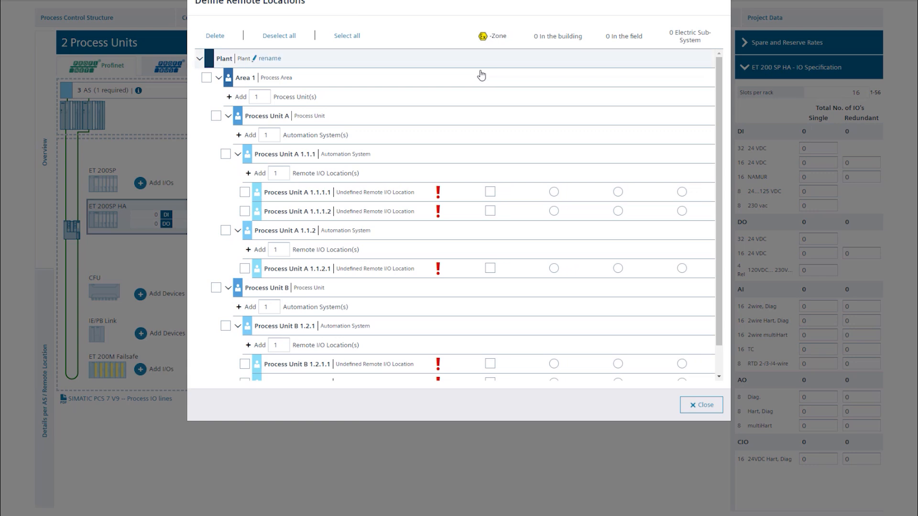
- Define A 1.1.1.1 as in the building and A 1.1.1.2 as in the field, both Ex zone, and A 1.1.2.1 as electric sub-system
click(490, 192)
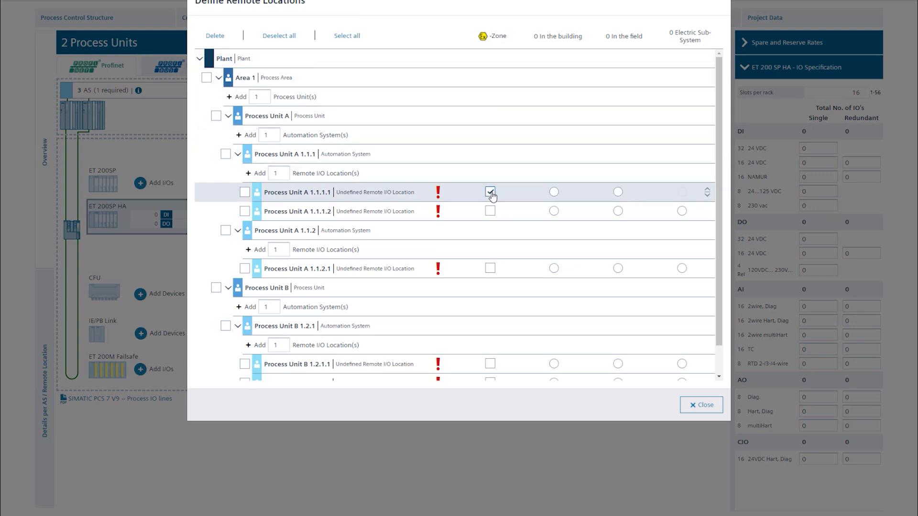
click(553, 192)
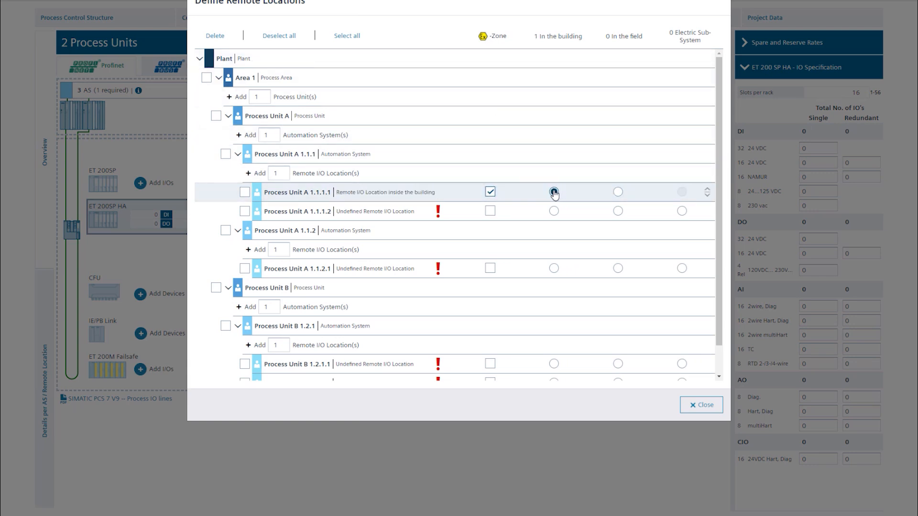
click(618, 211)
click(490, 211)
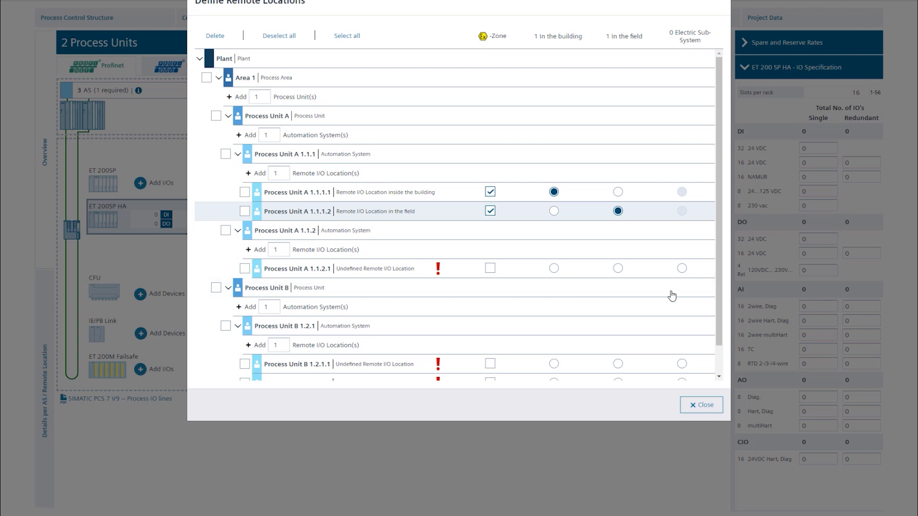
click(682, 268)
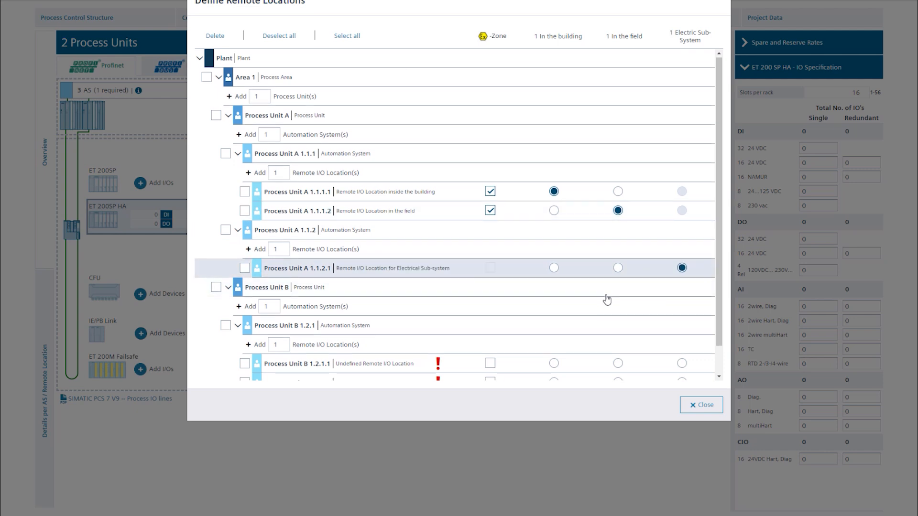
- Define location B 1.2.1.1 as in the building and B 1.2.1.2 and B 1.2.1.3 as in the field, and close the location definition
scroll(606, 299, down, 1)
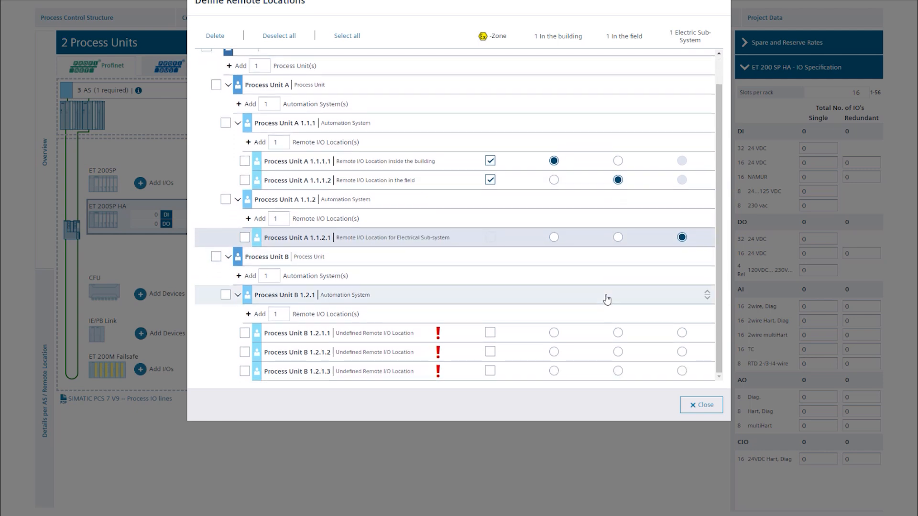
click(554, 333)
click(617, 352)
click(618, 371)
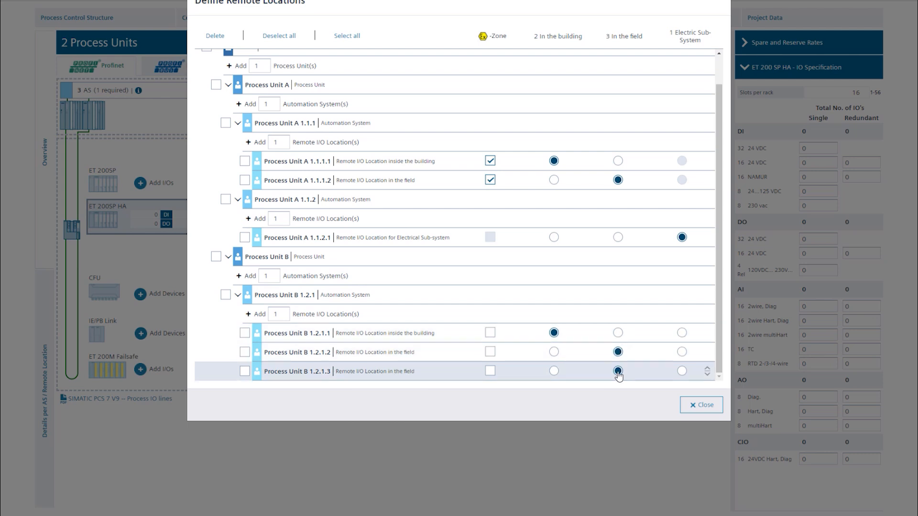
click(703, 405)
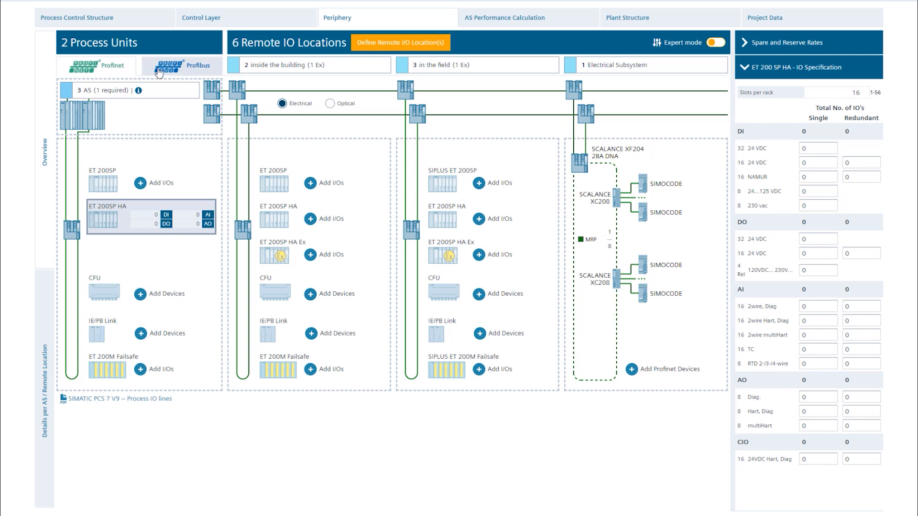
- For the process units' Profinet ET 200SP HA, enter single I/Os: 400 DI and 200 DO (32-channel 24 VDC), 150 AI (2wire, Diag), 40 AO (Diag)
click(178, 69)
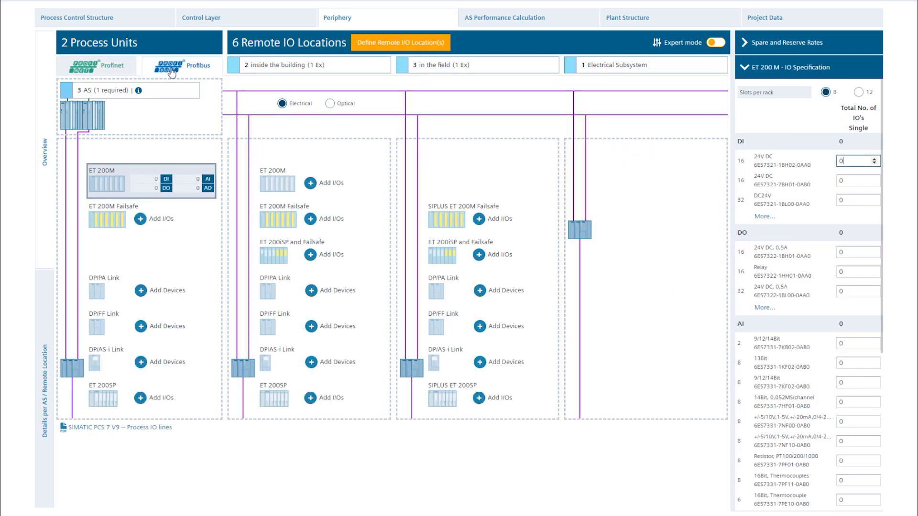
click(111, 74)
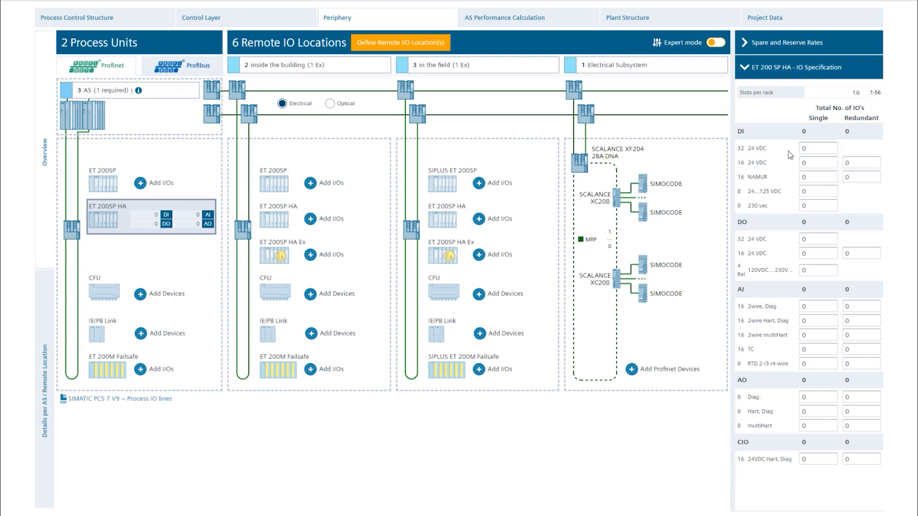
click(804, 148)
text(400)
click(802, 240)
text(200)
click(827, 311)
text(150)
click(808, 404)
text(40)
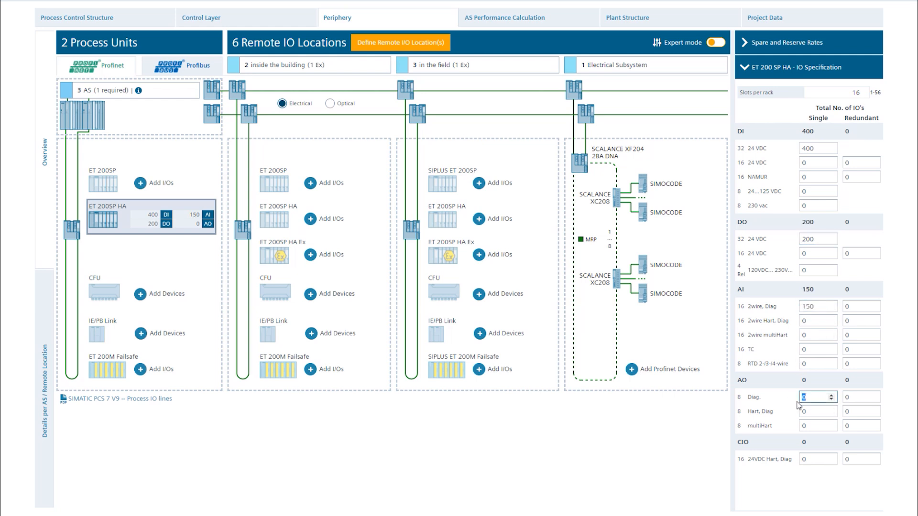
- For the in-building ET 200SP HA, enter single I/Os: 700 DI and 600 DO (32-channel 24 VDC), 300 AI (2wire, Diag), 80 AO (Diag)
click(311, 219)
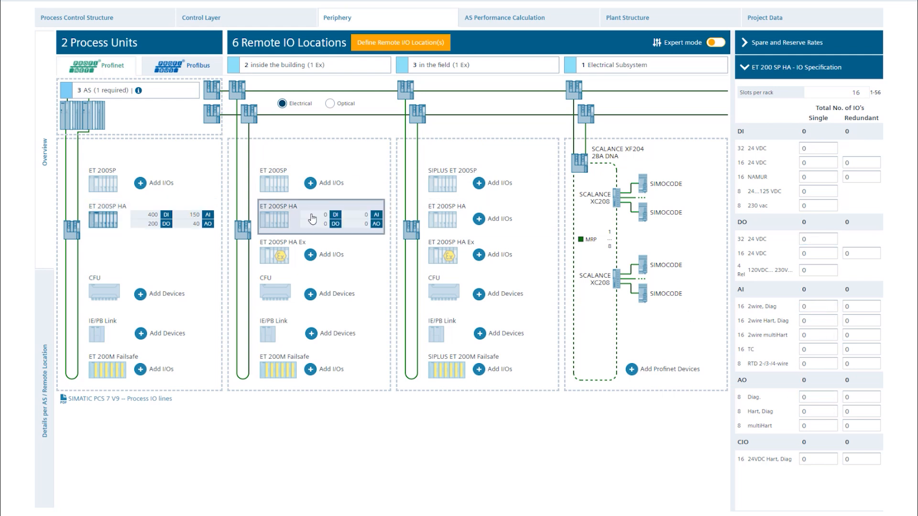
text(700)
click(794, 239)
text(600)
click(816, 307)
text(300)
click(802, 400)
text(80)
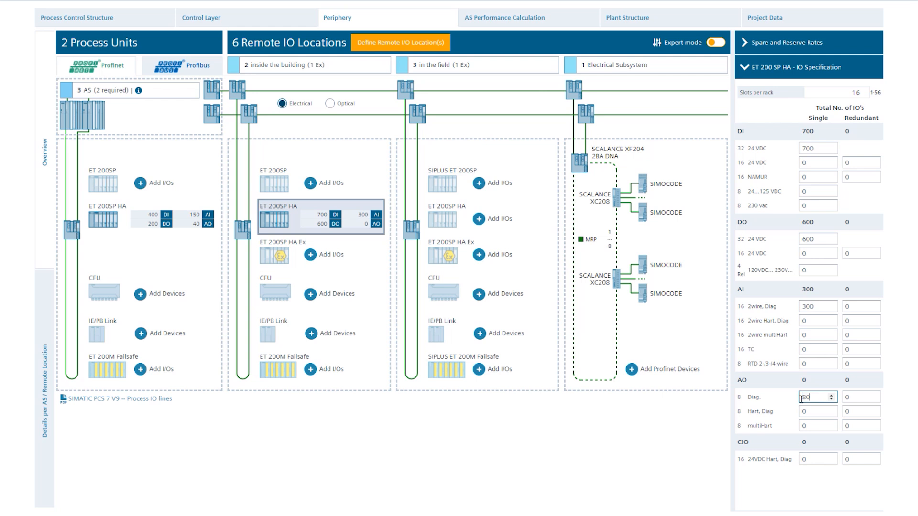
click(793, 405)
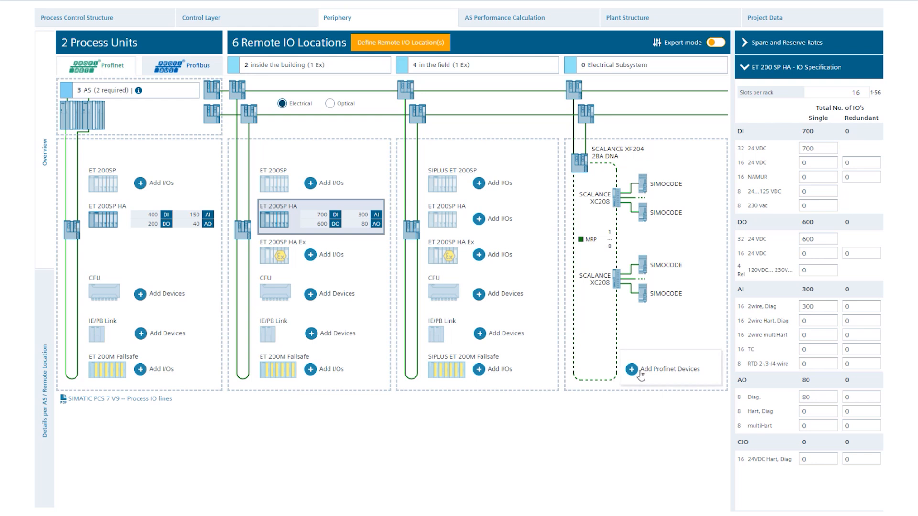
- Add 10 Profinet devices to the electrical subsystem
click(641, 376)
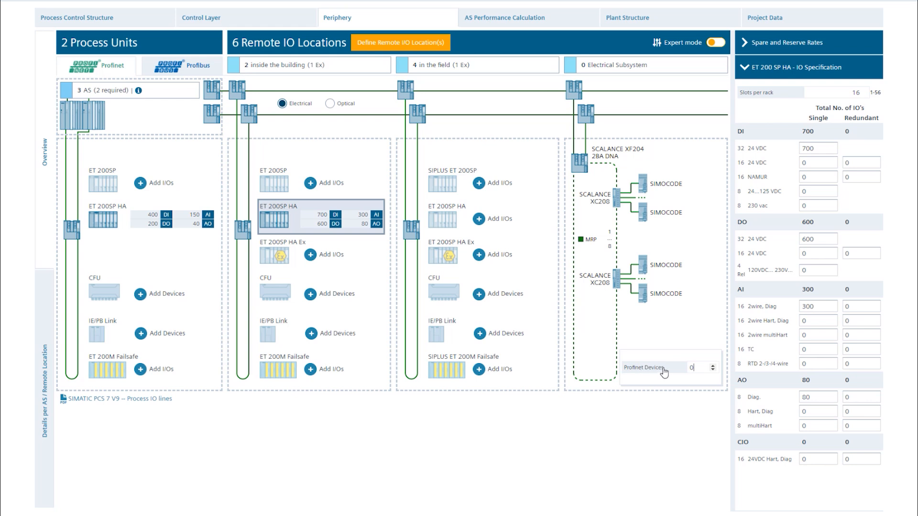
double_click(688, 367)
text(10)
key(Return)
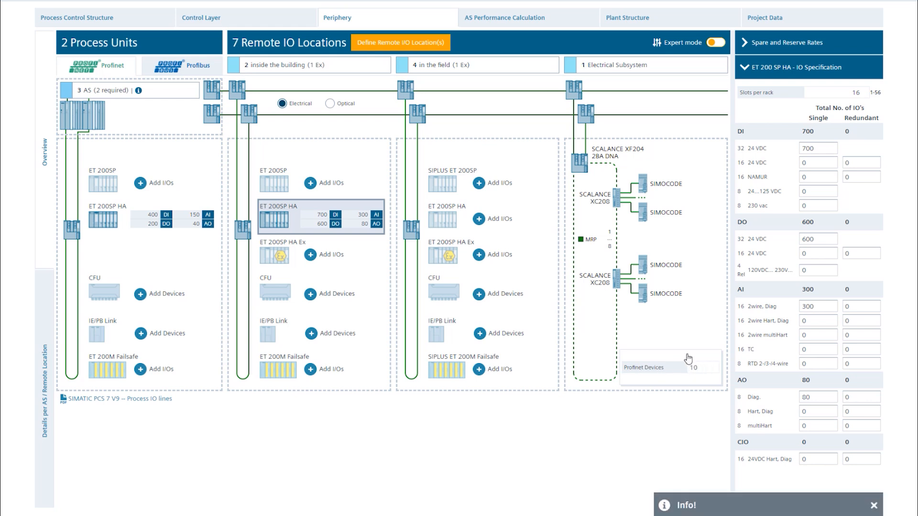
click(299, 224)
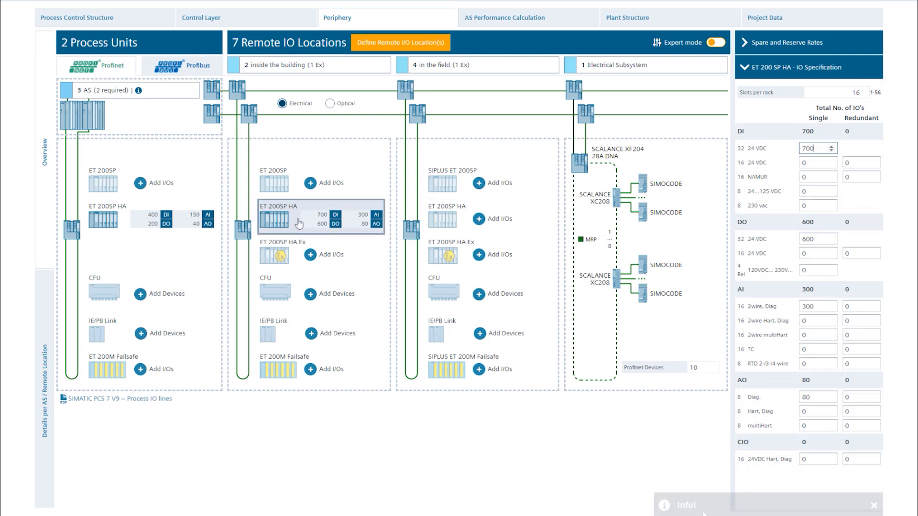
- For the in-field SIPLUS ET 200SP, enter 1000 DI (16-channel 24VDC ST), 500 DO (16-channel 24VDC/0.5A ST) and 500 AI (U/I 2-wire ST)
click(480, 193)
click(849, 155)
text(1000)
click(854, 247)
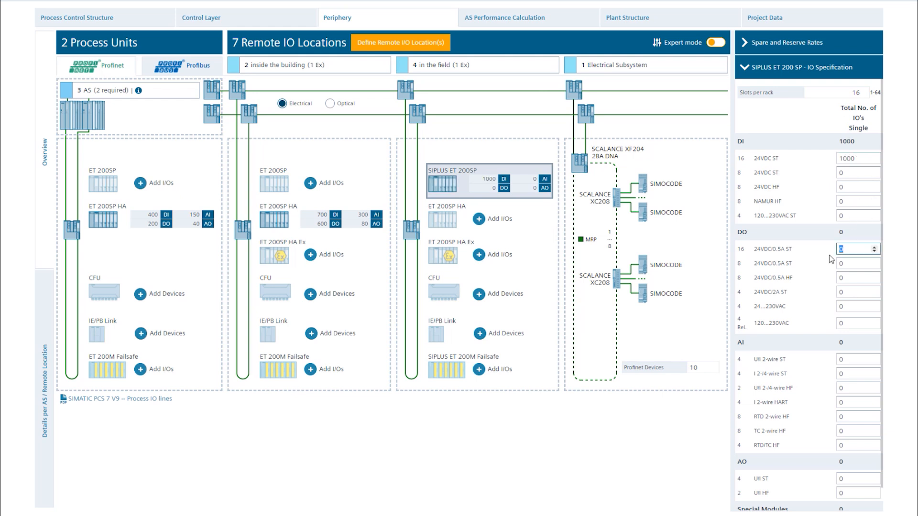
text(500)
click(834, 257)
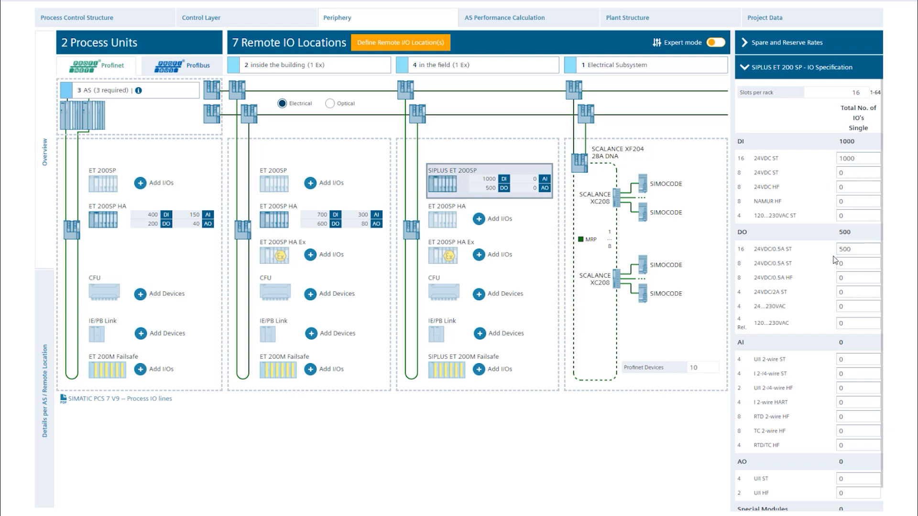
click(843, 359)
text(500)
- Toggle Expert mode and expand the ET 200SP HA I/O distribution in the details per AS and remote location
click(387, 184)
click(718, 44)
click(718, 44)
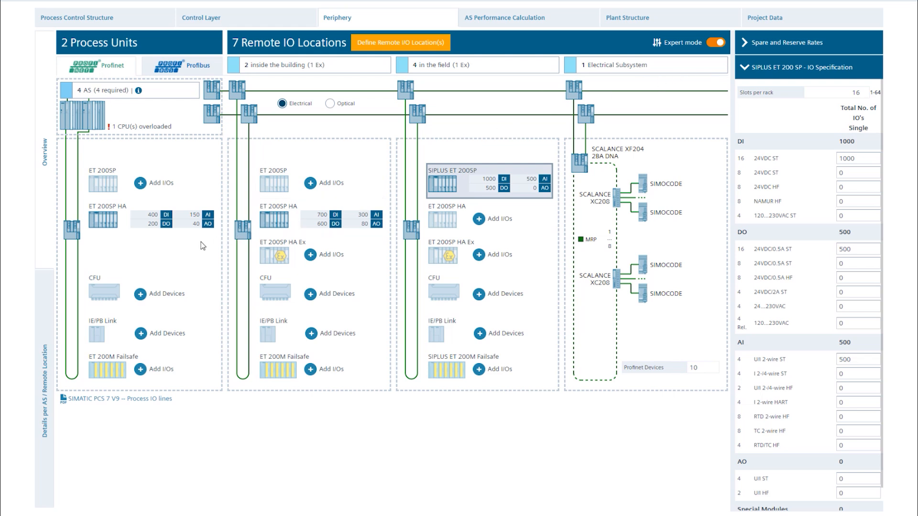
click(46, 314)
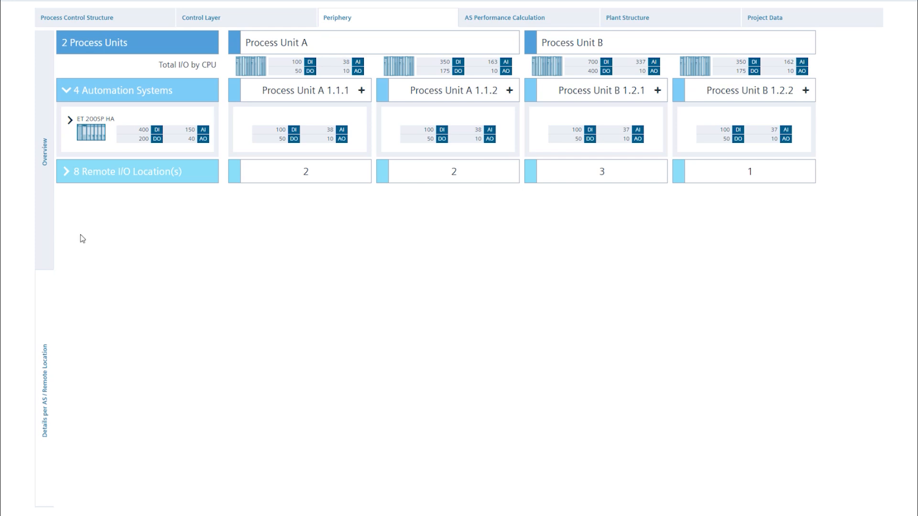
click(70, 121)
- Distribute the ET 200SP HA digital inputs as 150 each for A 1.1.1 and A 1.1.2 and 50 each for B 1.2.1 and B 1.2.2, and apply
double_click(288, 166)
text(150)
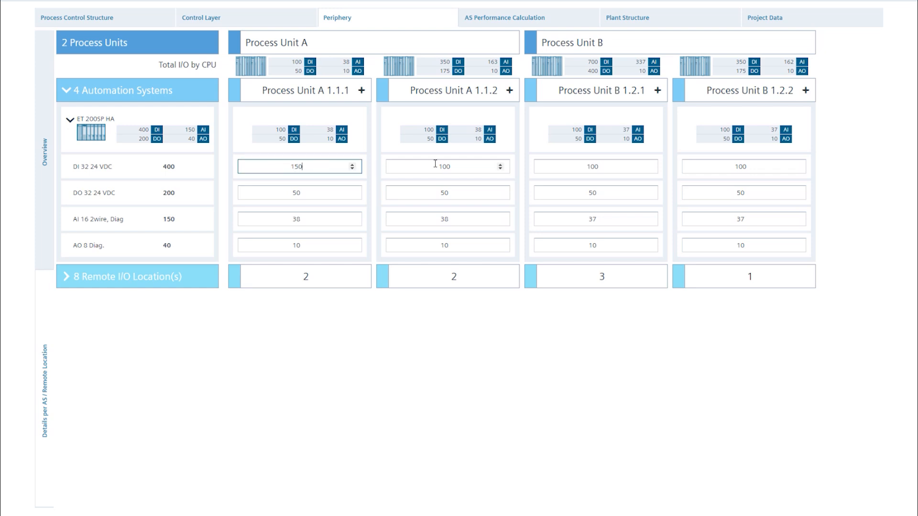
click(456, 166)
double_click(442, 167)
text(150)
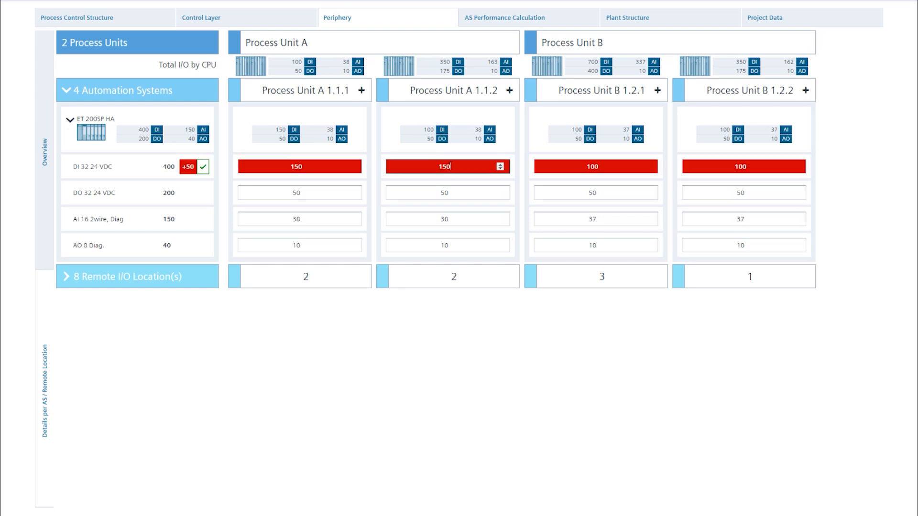
double_click(573, 167)
text(50)
key(Tab)
text(50)
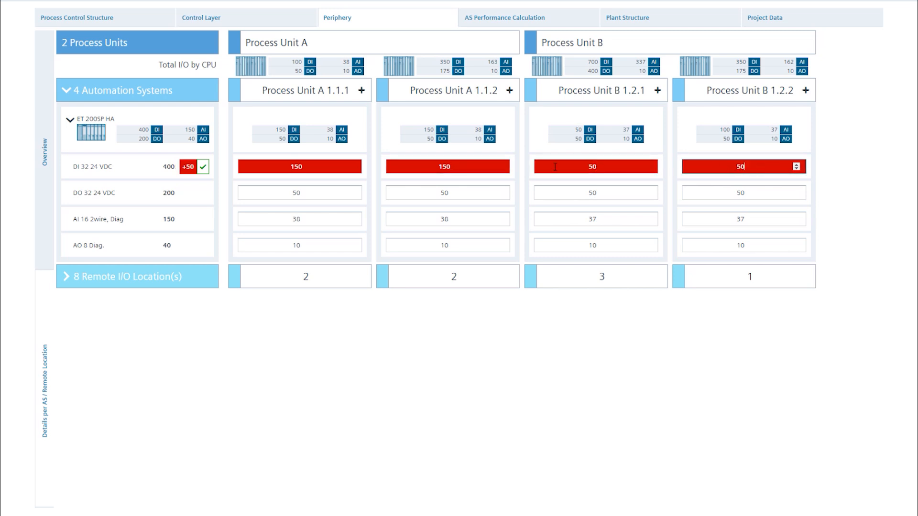
click(225, 185)
click(204, 167)
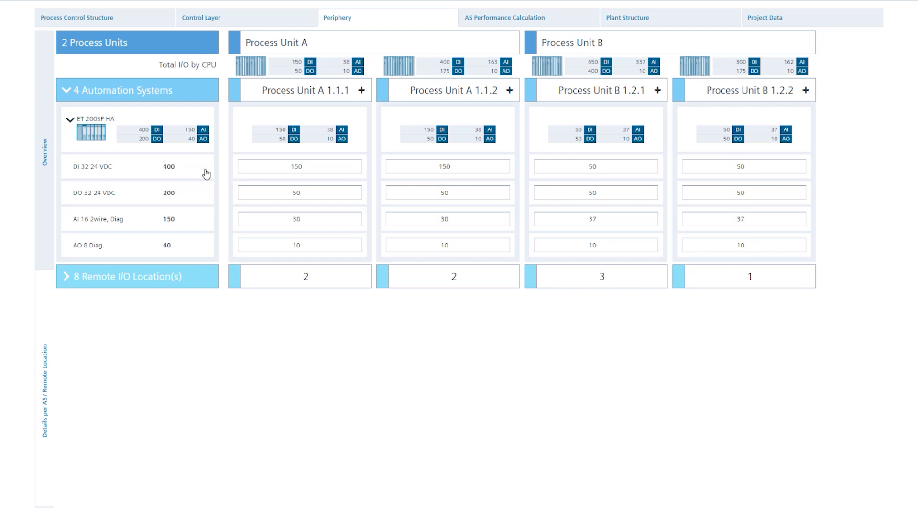
- Redistribute the ET 200SP HA digital outputs: 0 for A 1.1.1 and A 1.1.2 and 150 for B 1.2.1; apply and dismiss the overload notice
click(288, 193)
text(0)
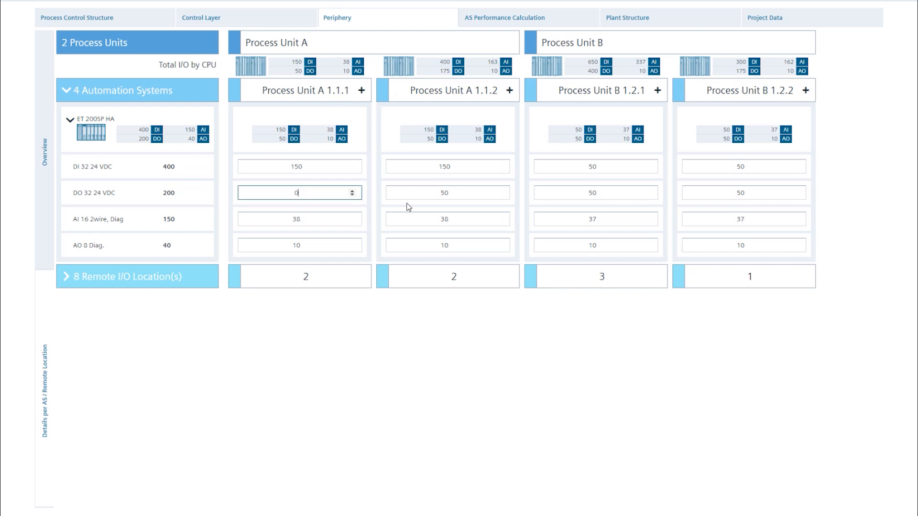
click(449, 193)
text(0)
click(577, 191)
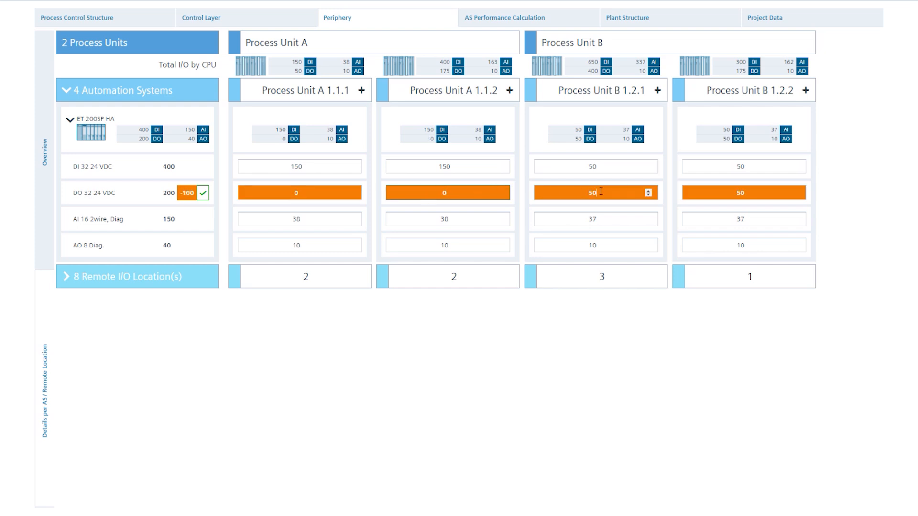
text(150)
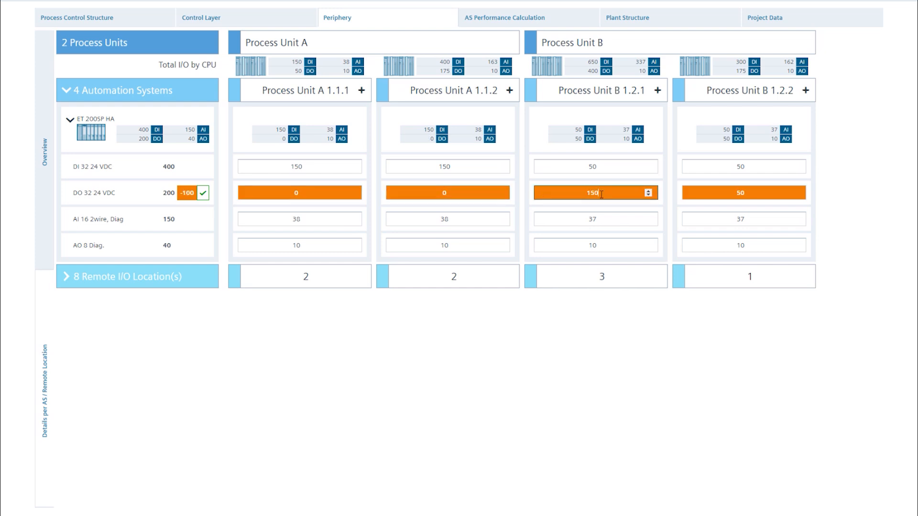
click(823, 197)
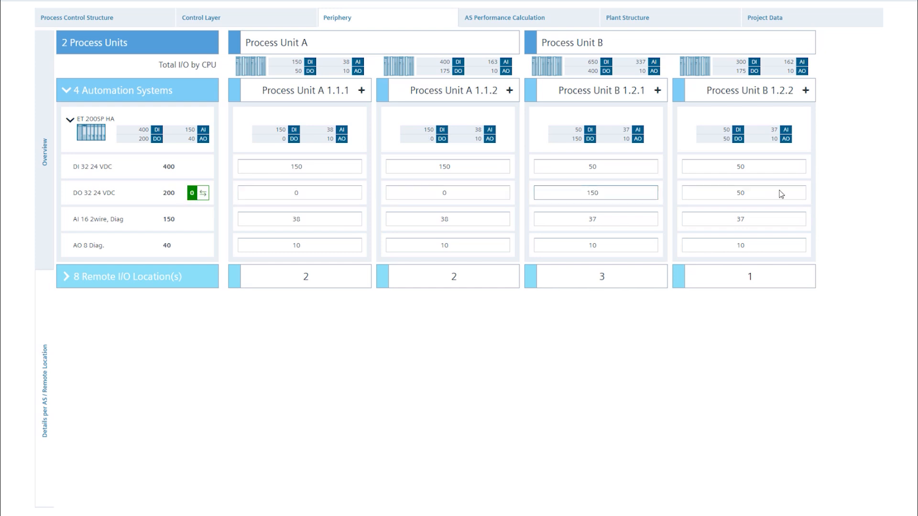
click(203, 194)
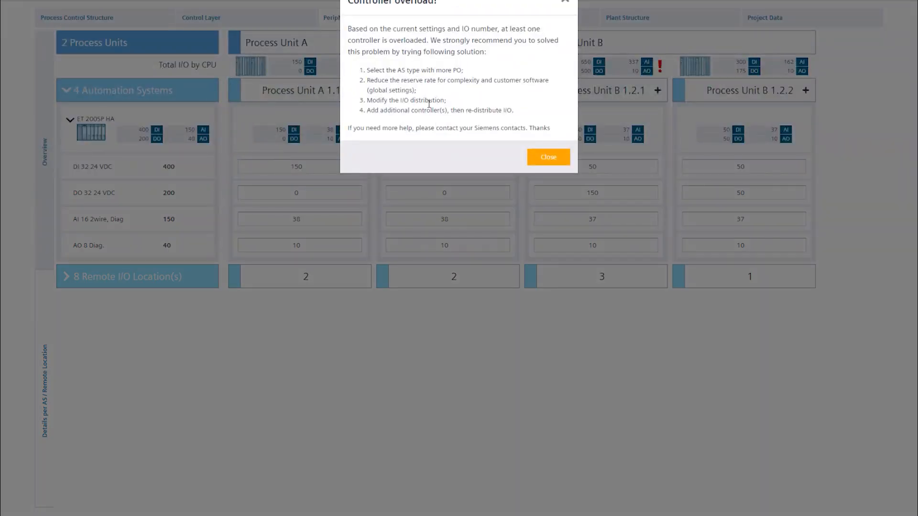
click(549, 157)
- In the AS performance calculation, set the controller type of Process Unit B 1.2.1 to AS410H AC Onboard Com PO 1600
mouse_move(574, 72)
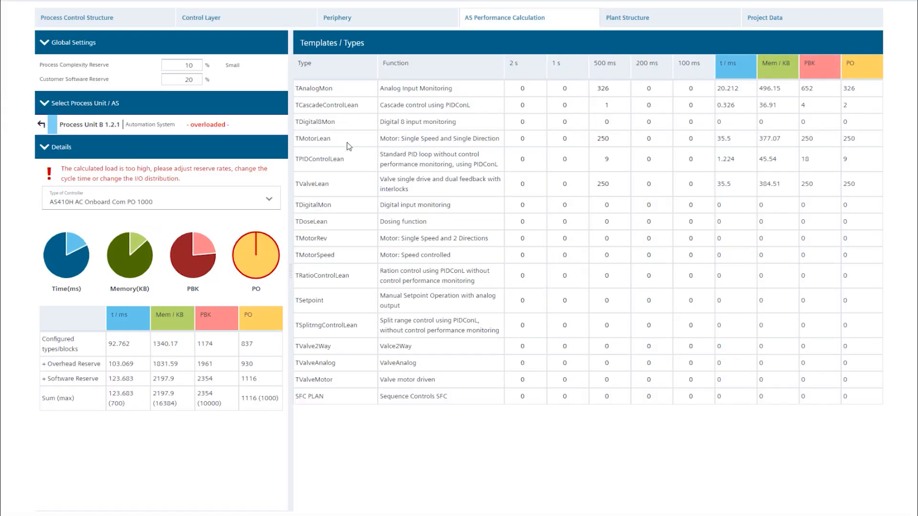
click(268, 201)
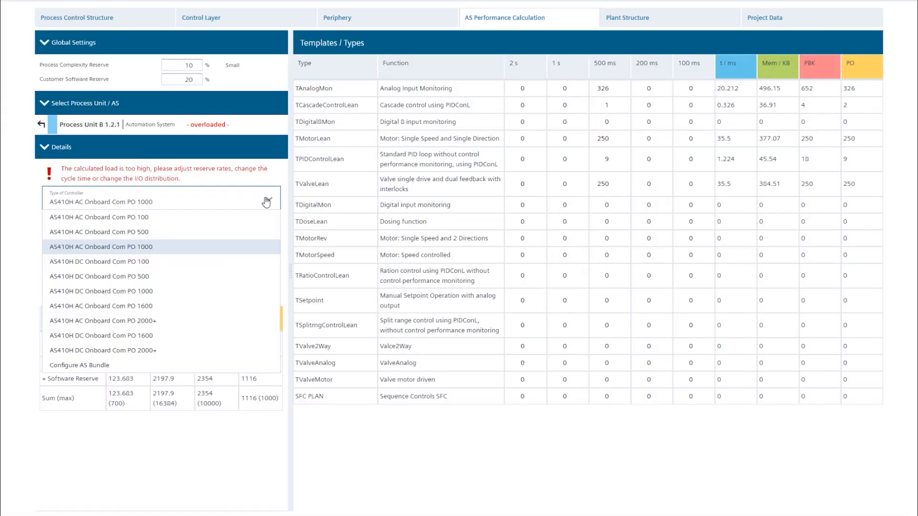
click(168, 307)
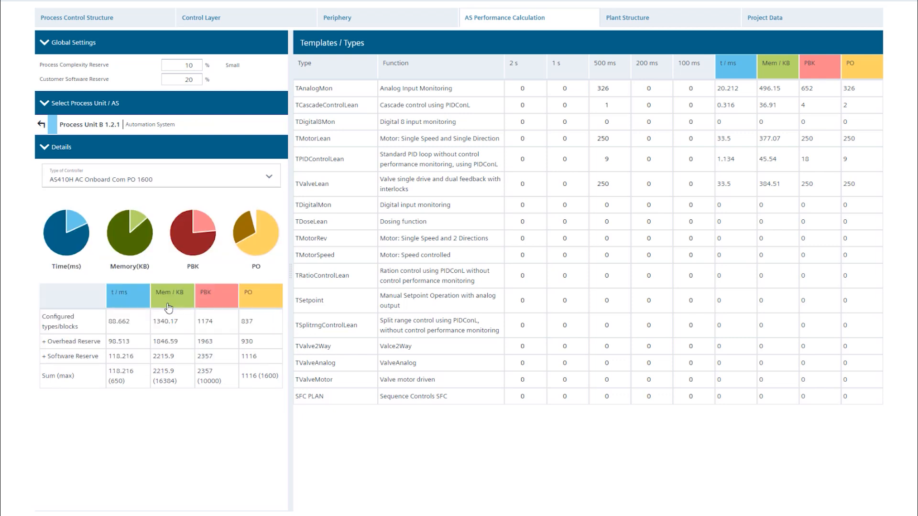
- Set the global process complexity reserve to 5 % and the customer software reserve to 10 %
double_click(188, 65)
text(5)
double_click(180, 79)
text(10)
key(Tab)
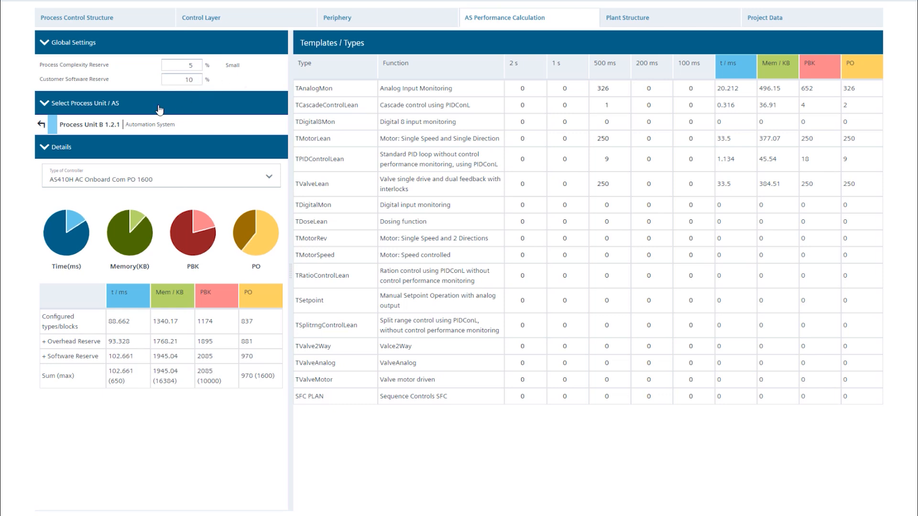
- For the whole Process Unit B, set the 500 ms quantities of TMotorLean to 500 and TPIDControlLean to 150
click(41, 126)
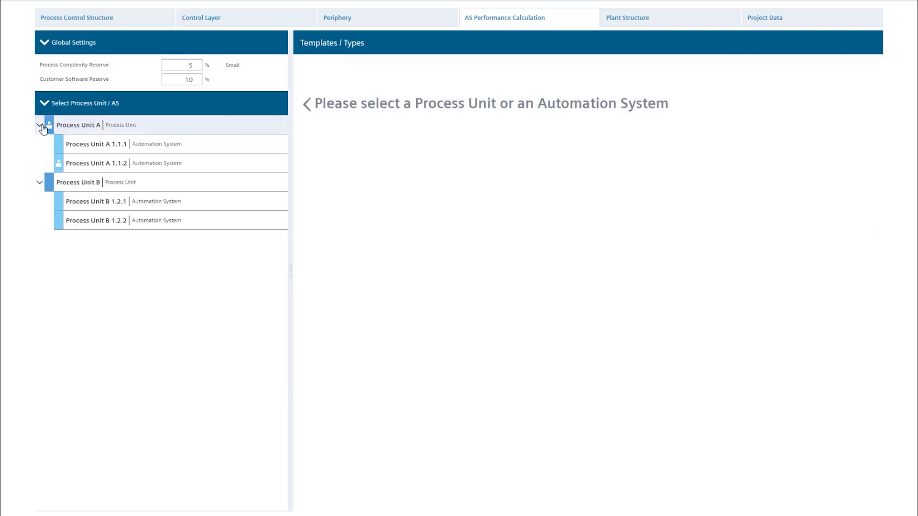
click(77, 184)
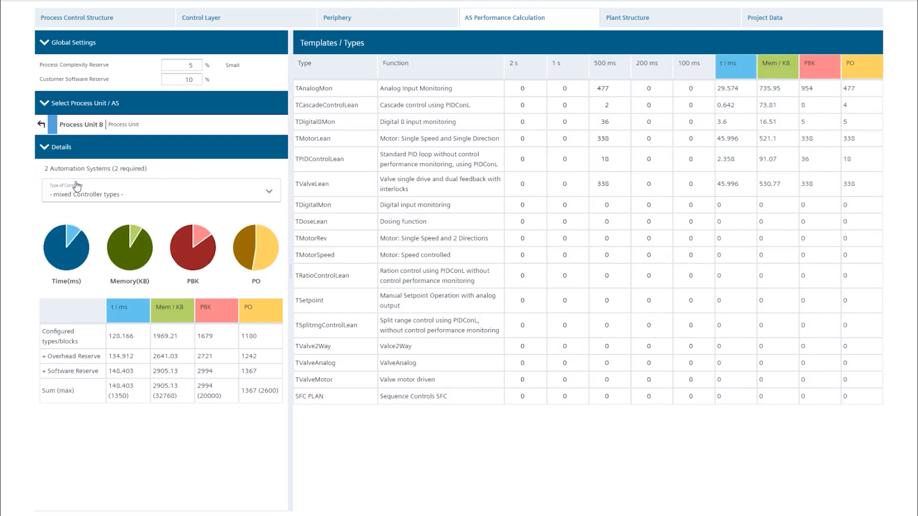
double_click(603, 138)
text(500)
key(Return)
text(150)
- Set Process Unit B's 500 ms quantity of TValveLean to 800, dismiss the overload notice and add one automation system
click(605, 185)
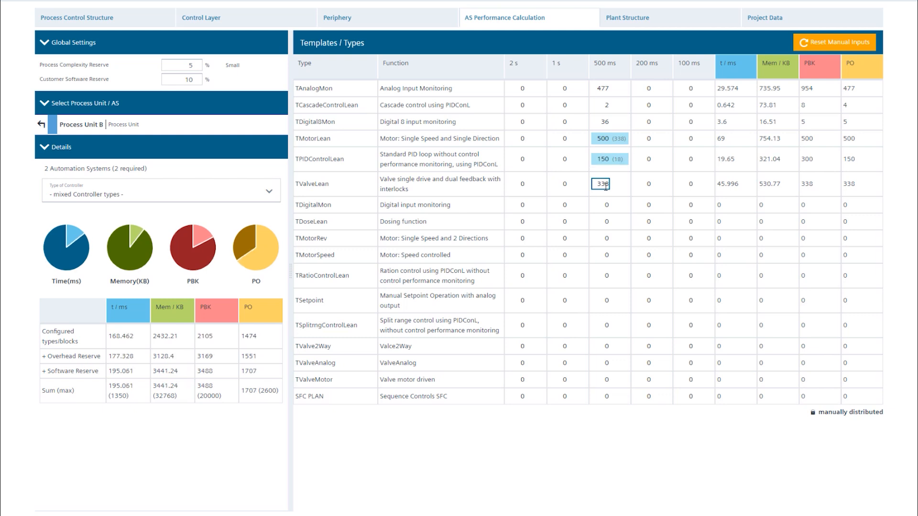
double_click(605, 183)
text(800)
key(Return)
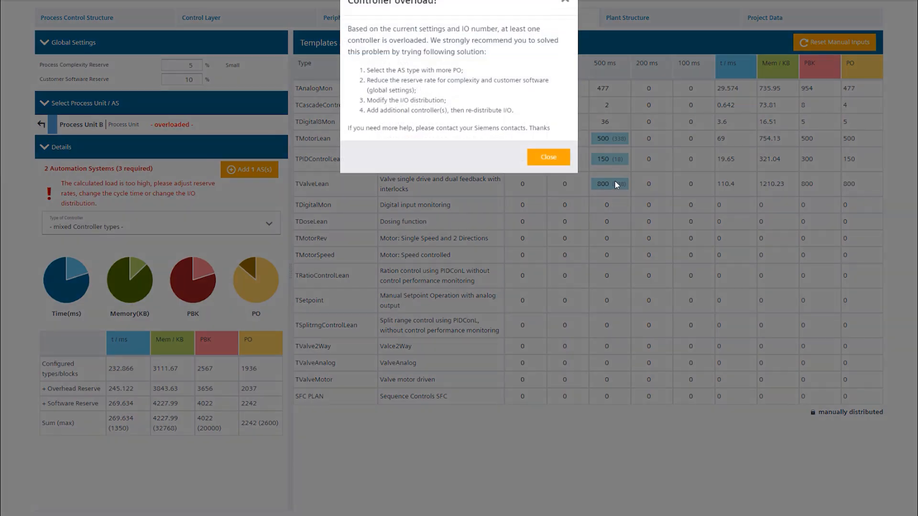
click(558, 163)
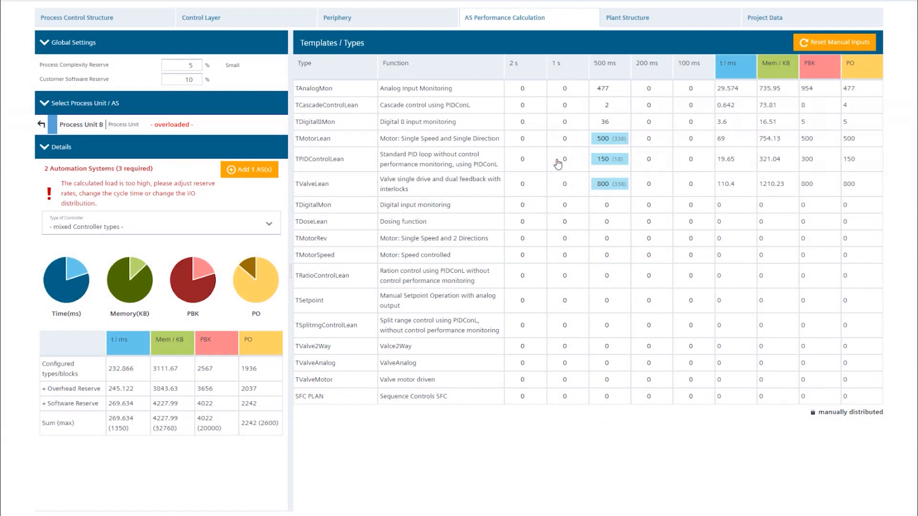
click(254, 174)
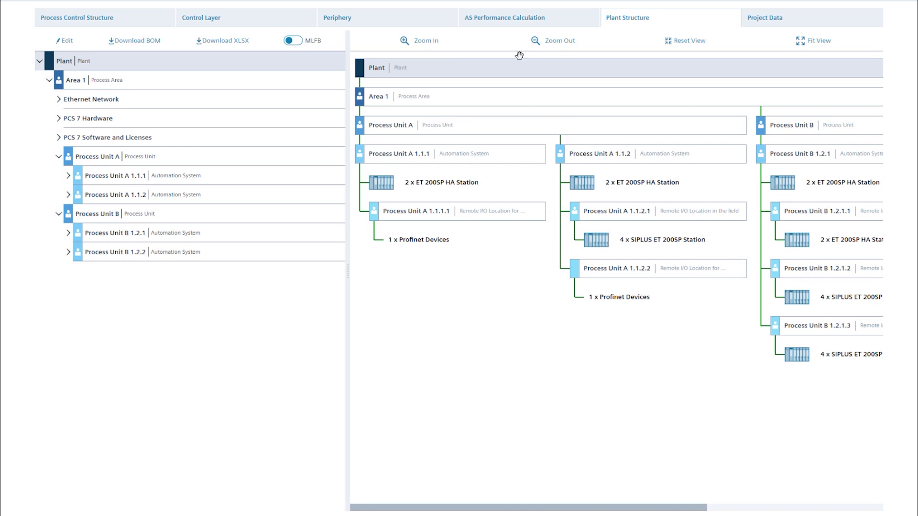
- Examine the plant structure's Ethernet network, PCS 7 hardware, and software and licenses, including the PH & IS items
click(59, 99)
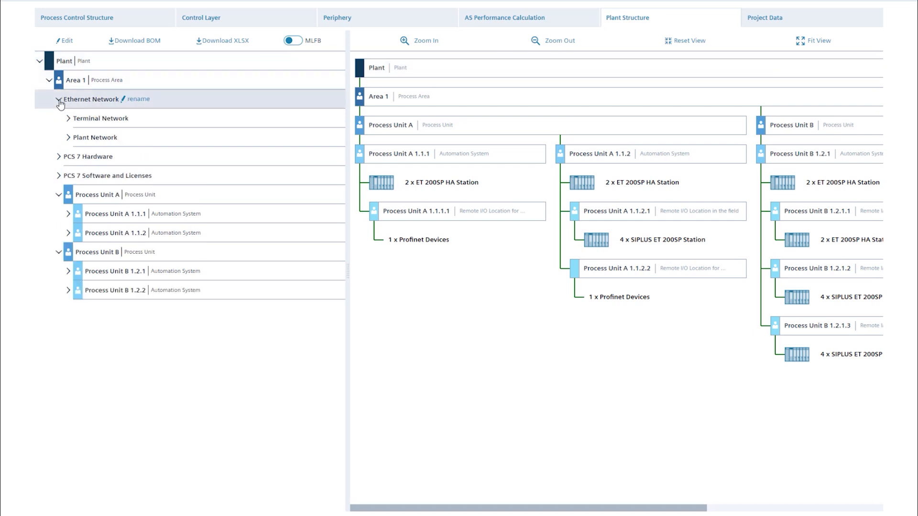
click(59, 158)
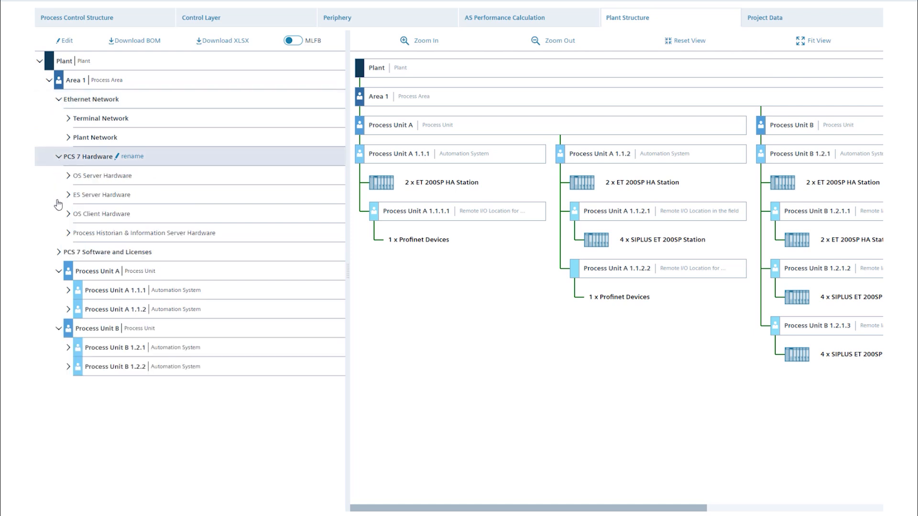
click(59, 252)
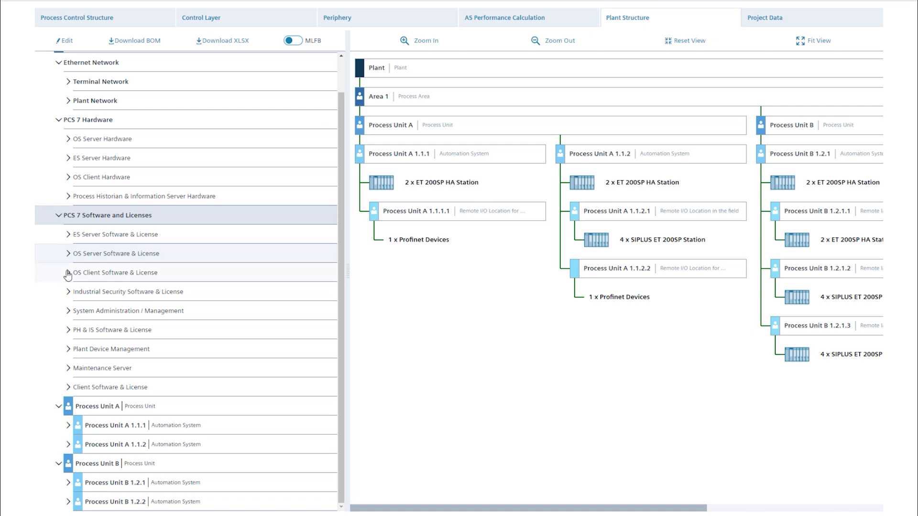
click(68, 332)
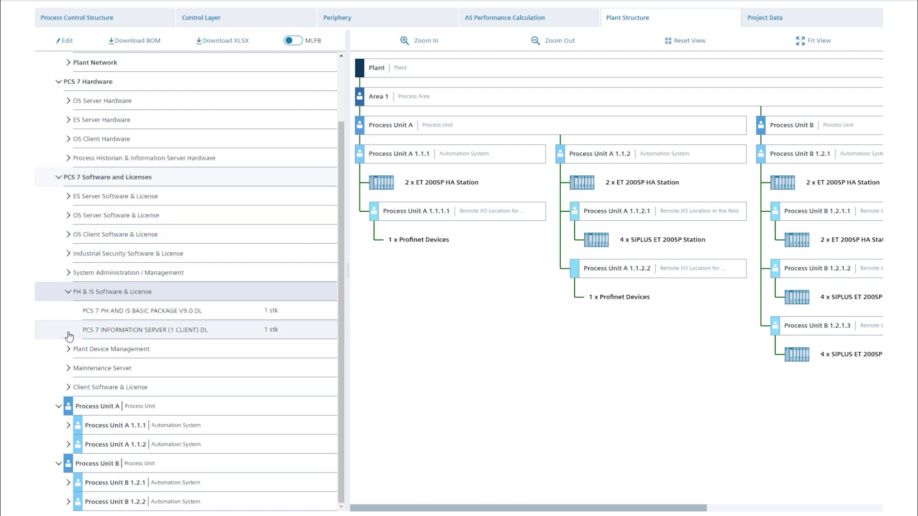
scroll(125, 318, down, 1)
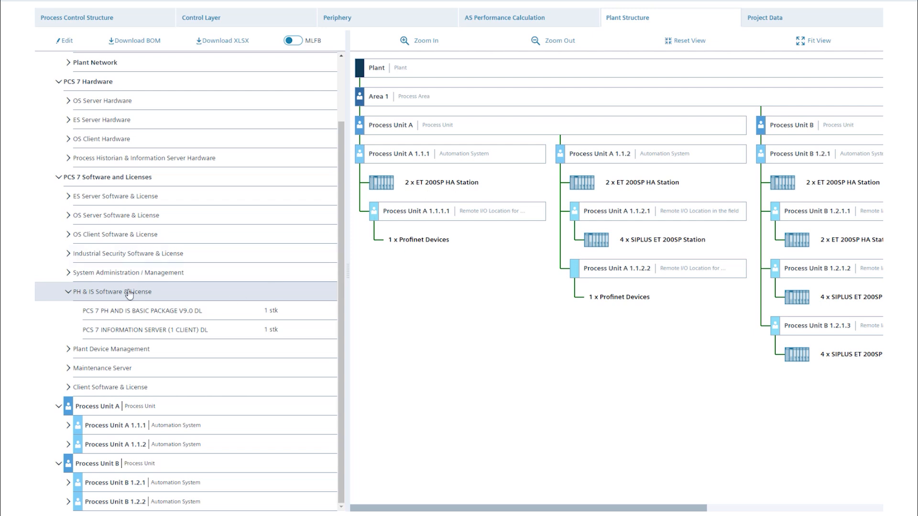
- Examine Process Unit B and its automation system B 1.2.1 in the plant structure diagram
drag(501, 164, 228, 160)
click(458, 131)
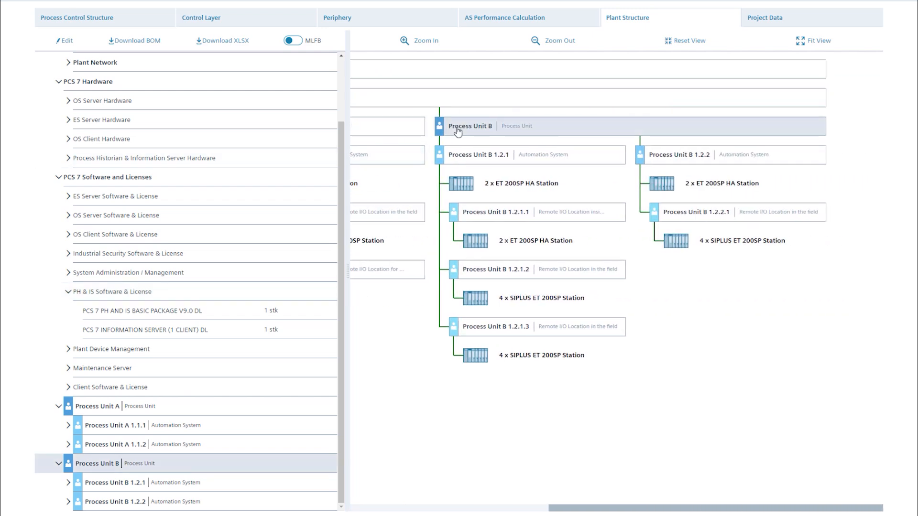
click(473, 159)
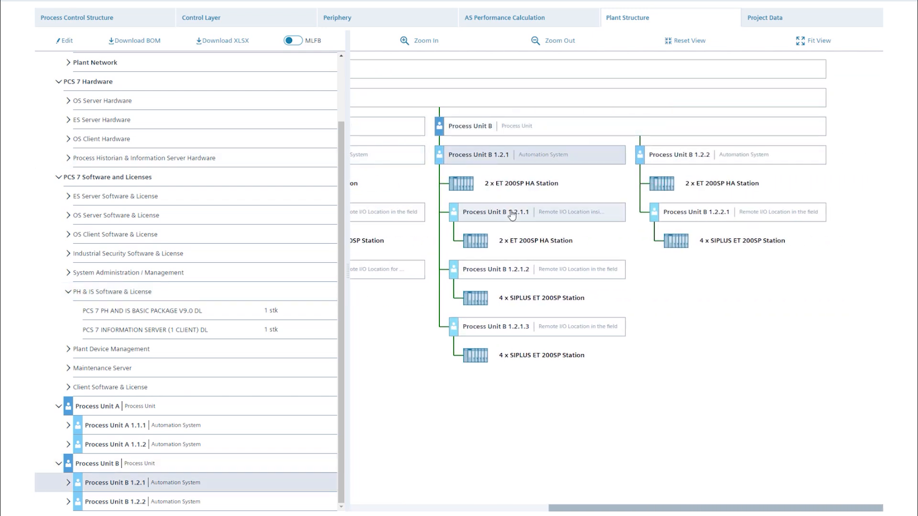
- Examine the I/O modules of the ET 200SP HA station in remote location Process Unit B 1.2.1.1
click(471, 213)
click(515, 244)
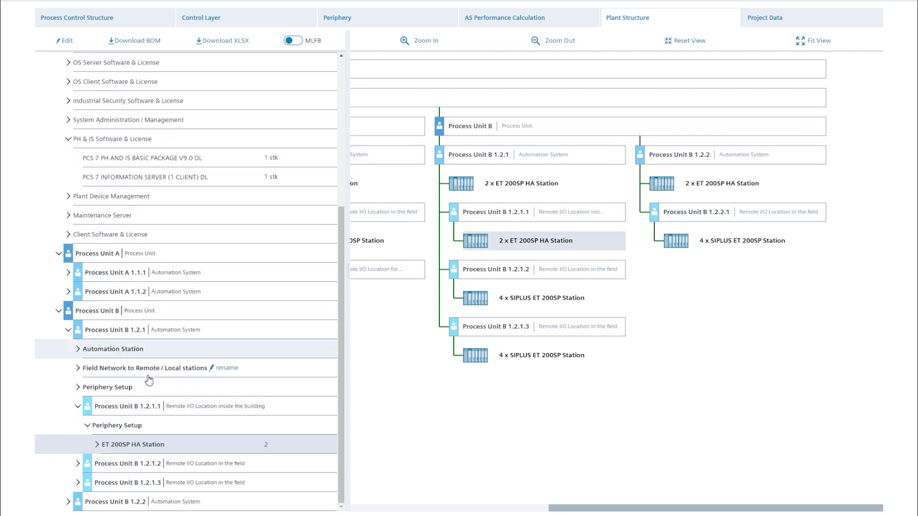
click(99, 445)
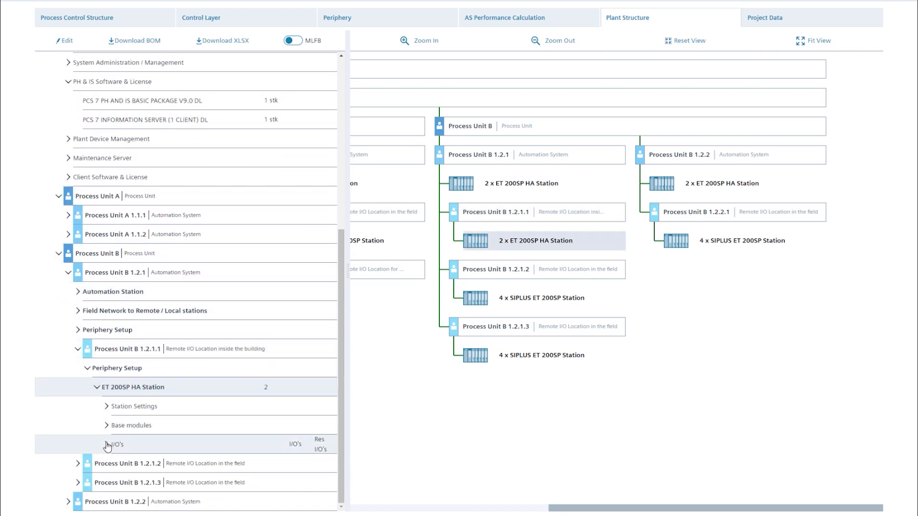
click(106, 444)
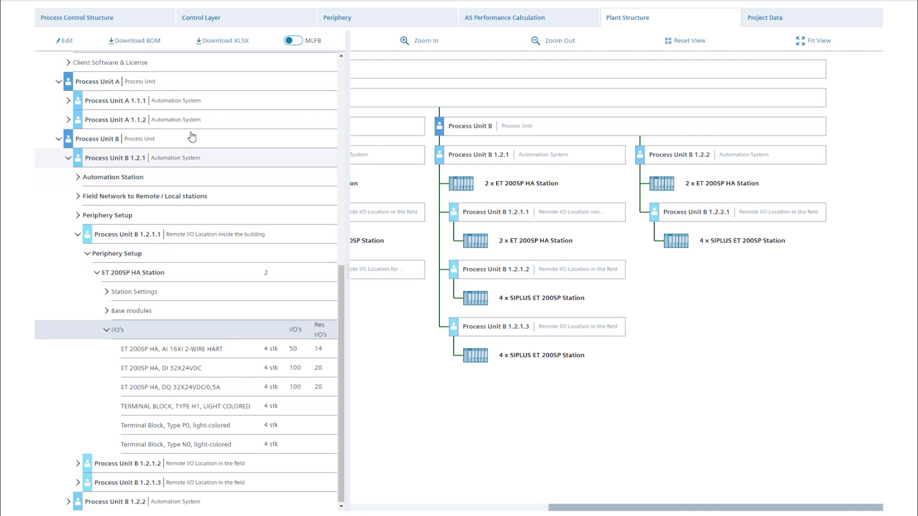
- Export the bill of materials and the plant structure as spreadsheets and look through both files
click(136, 43)
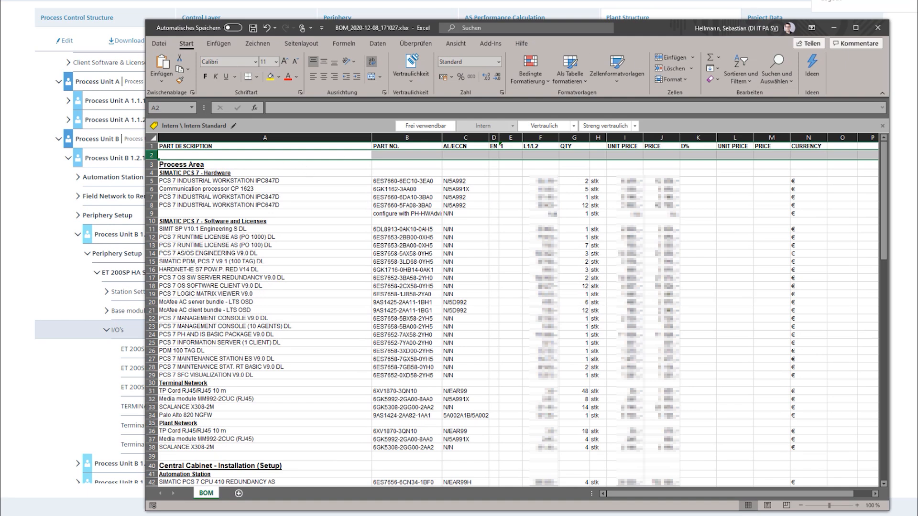
click(834, 28)
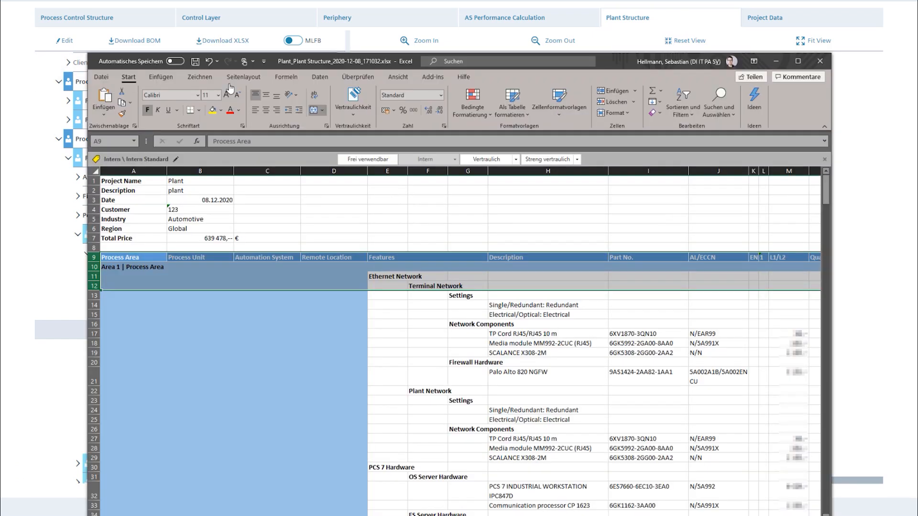
drag(606, 65, 528, 4)
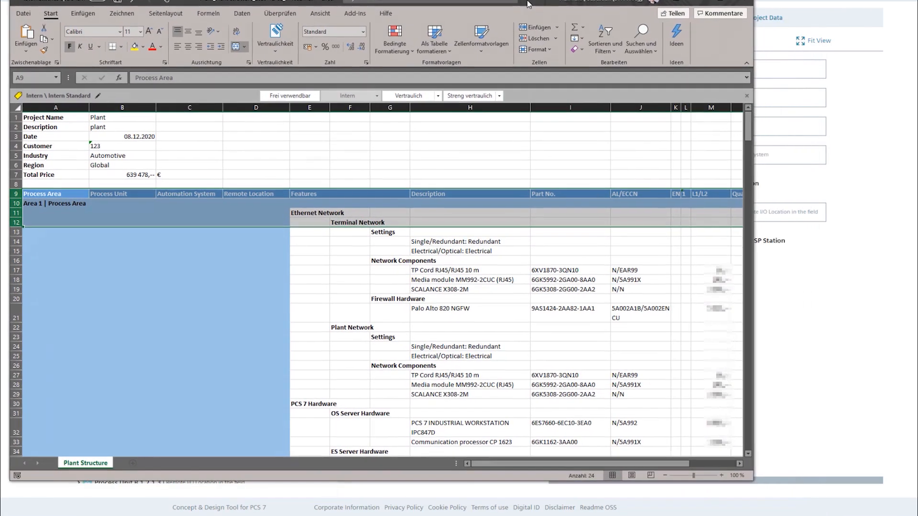
scroll(397, 253, down, 6)
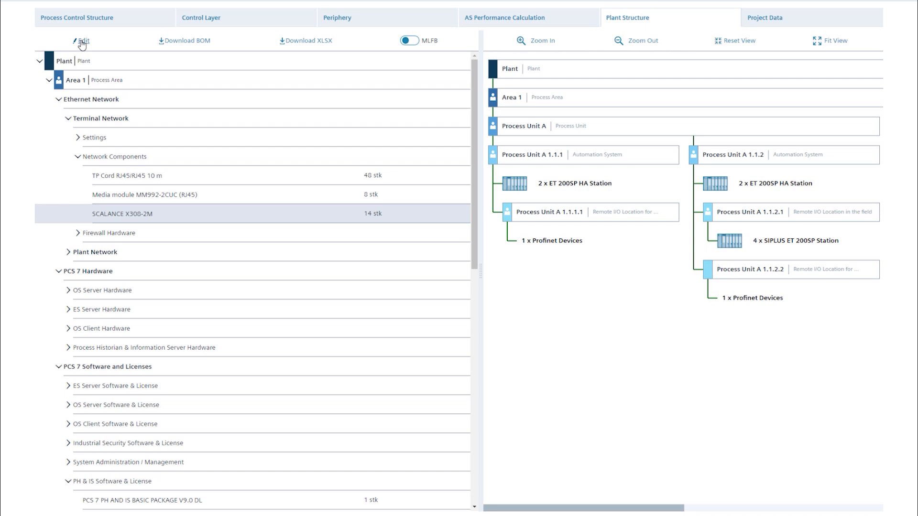
- Start editing the plant structure and, from SCALANCE X308-2M, search the Siemens components in category Ethernet Network for "scalance"
click(81, 41)
click(460, 214)
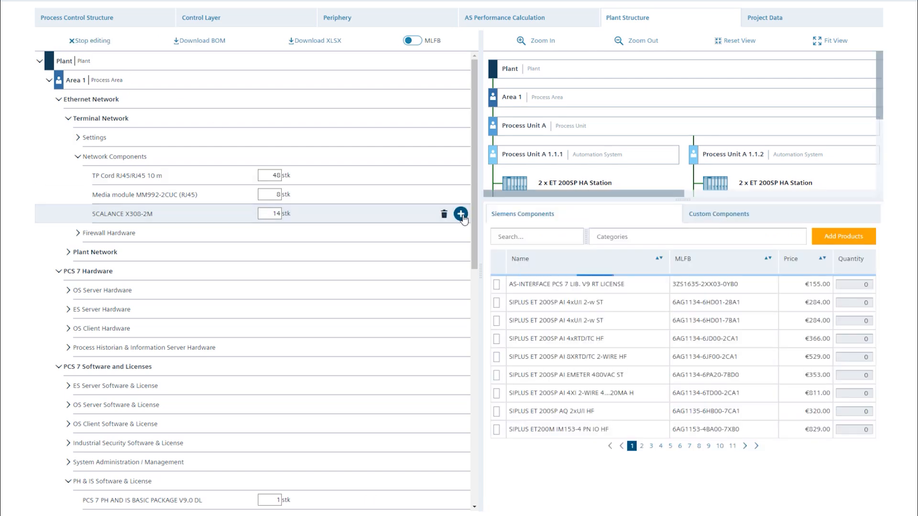
click(620, 239)
text(net)
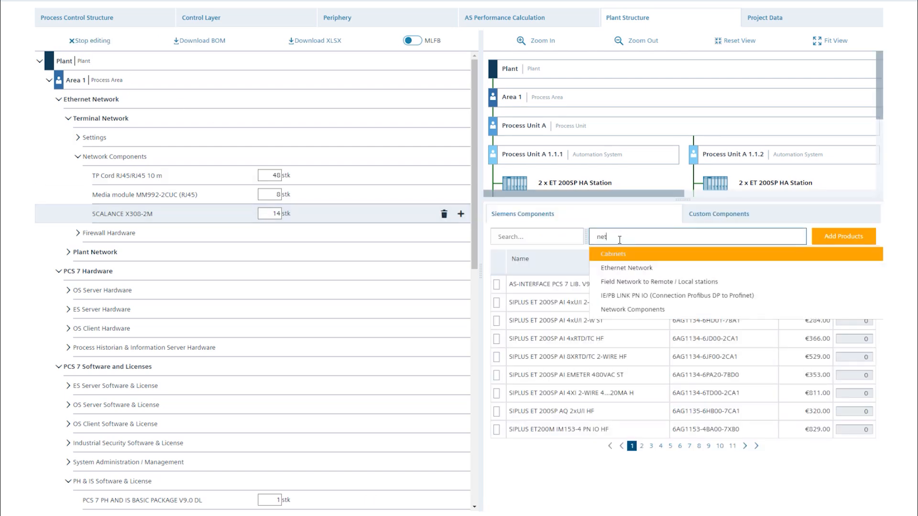
click(627, 264)
click(550, 236)
text(scalance)
key(Return)
- Add two SCALANCE XC206-2SFP switches to the terminal network's network components
click(497, 302)
double_click(875, 303)
text(2)
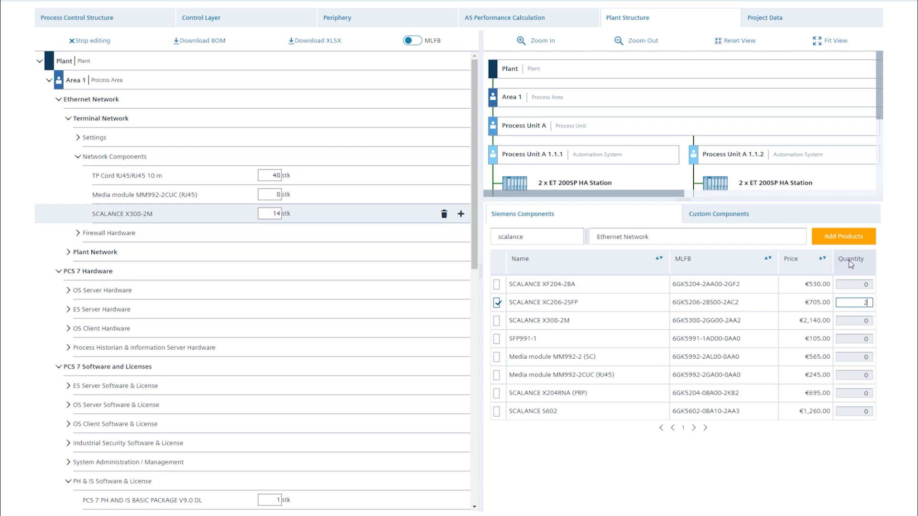
click(843, 236)
- Find RUGGEDCOM RS900NC by its part number 6GK6090-0AS11-0AA0-Z A00+B00 and add one to the terminal network's network components
click(515, 236)
key(ctrl+v)
key(Return)
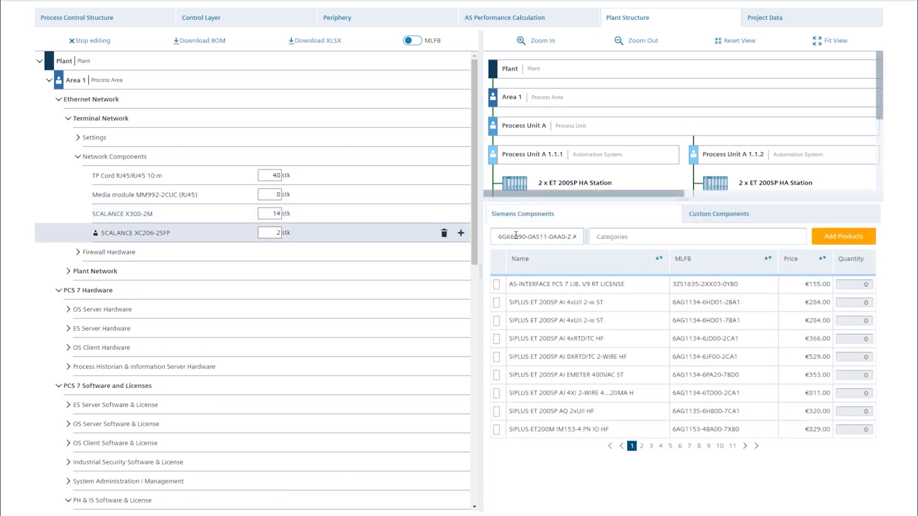
click(496, 286)
click(824, 242)
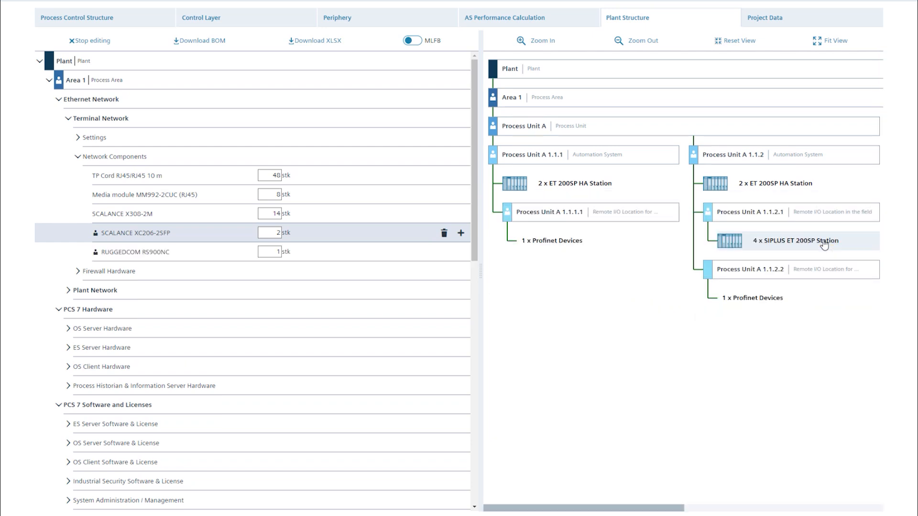
- Add a custom component named "Third party switch" to the terminal network's network components
click(461, 252)
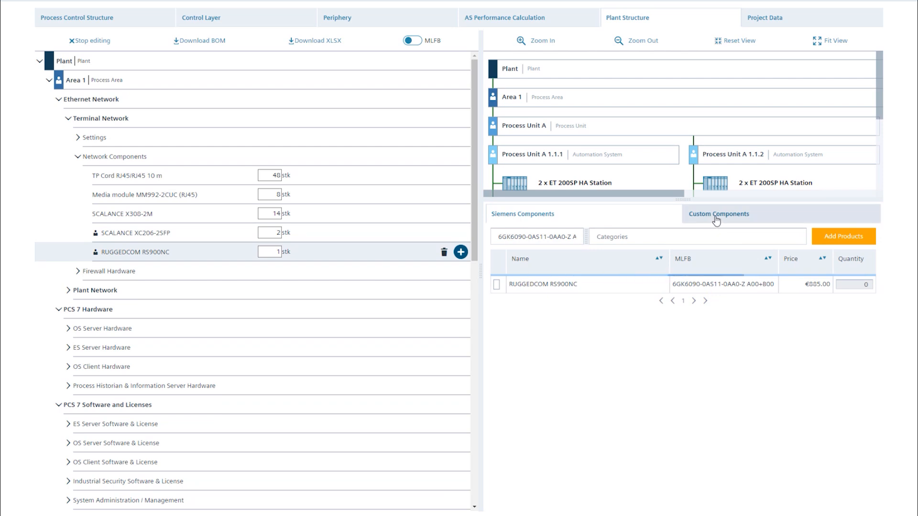
click(716, 219)
click(580, 248)
text(Third party switch)
click(553, 283)
text(Third party switch)
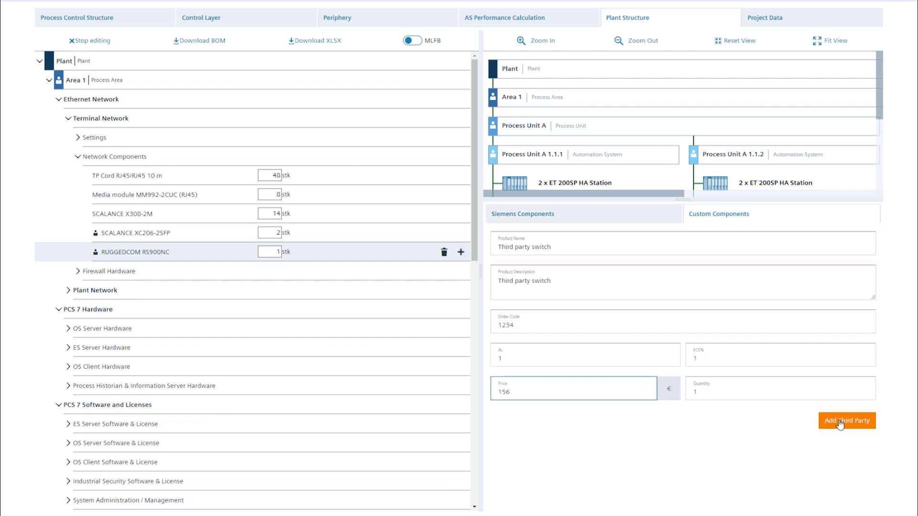
click(840, 423)
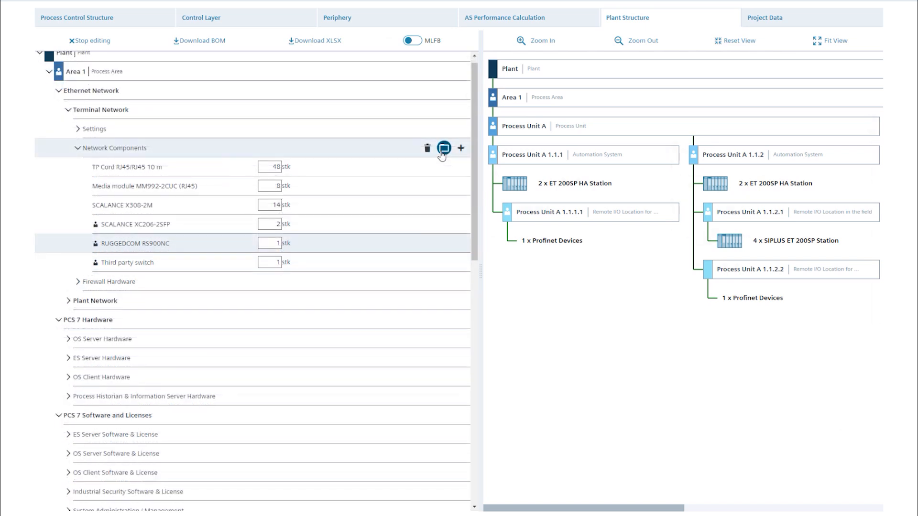
- Create a container named "New Container" under the terminal network's network components, holding one RUGGEDCOM RS900NC
click(444, 149)
text(New Container)
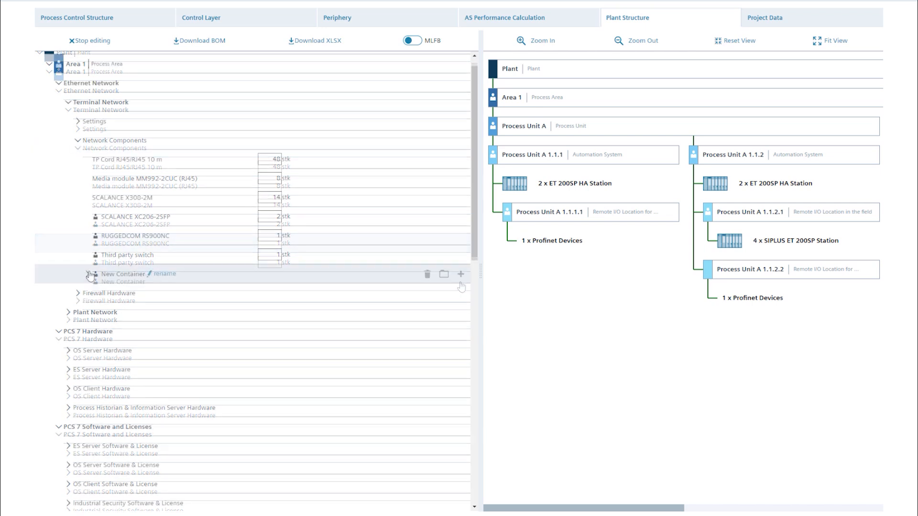
click(89, 276)
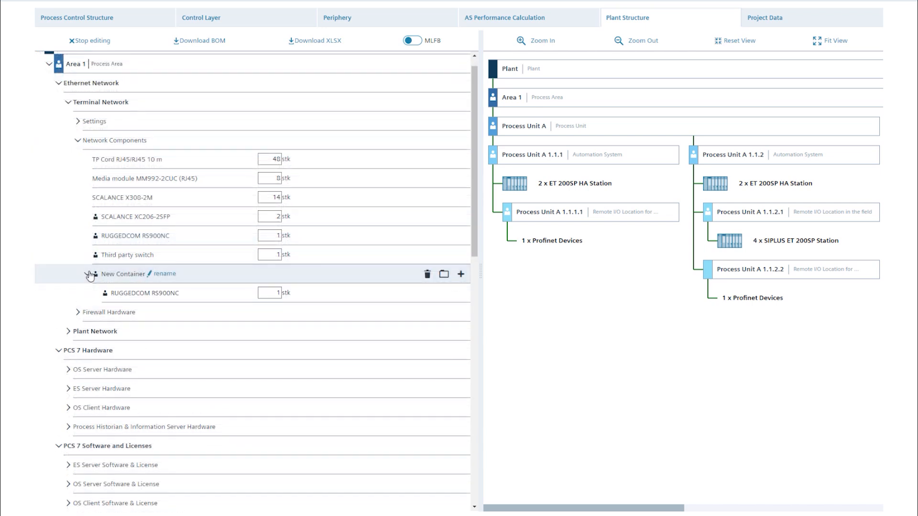
- Expand the terminal network's Firewall Hardware group and delete it from the plant structure
click(78, 314)
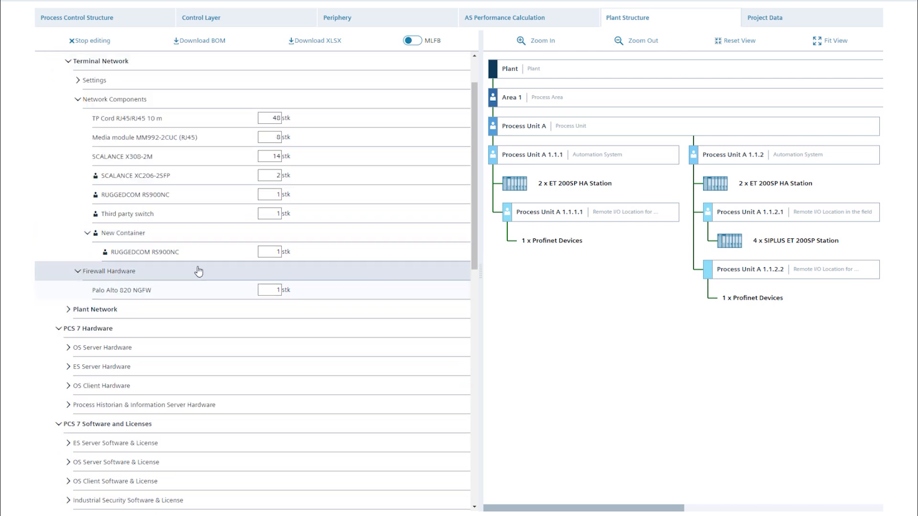
click(429, 274)
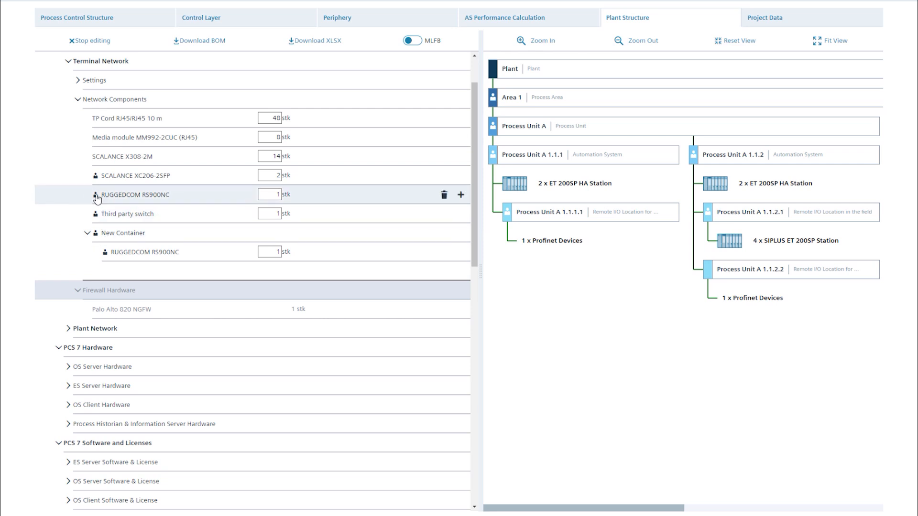
- Set the quantity of SCALANCE X308-2M in the terminal network's network components to 10
click(273, 156)
scroll(291, 159, up, 2)
text(10)
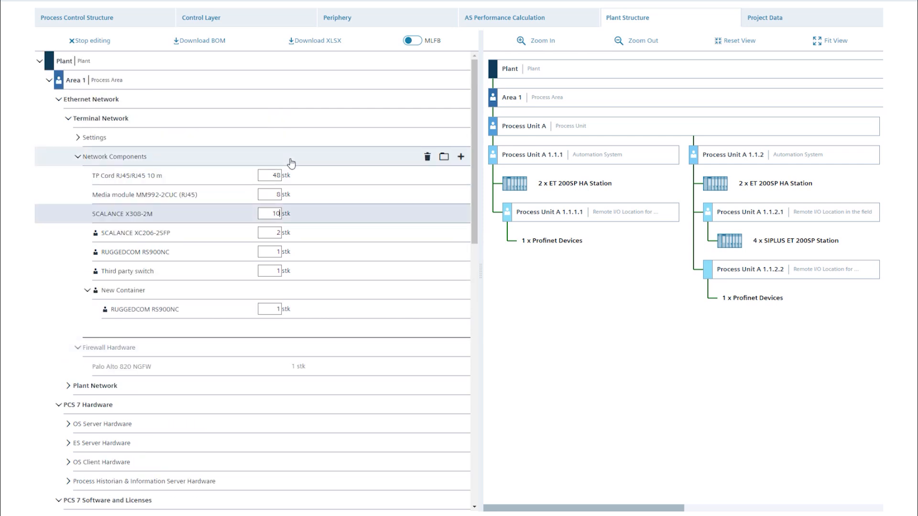
key(Return)
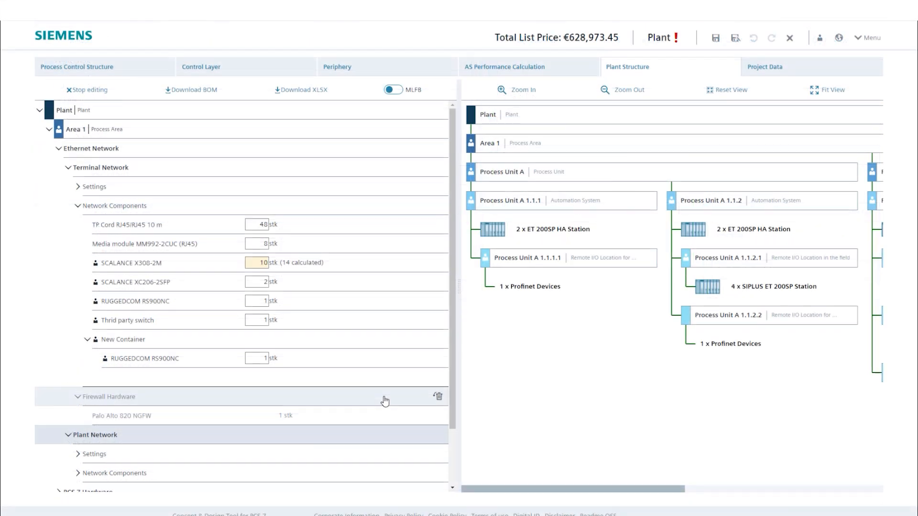
- Restore the deleted Firewall Hardware group in the terminal network
click(439, 397)
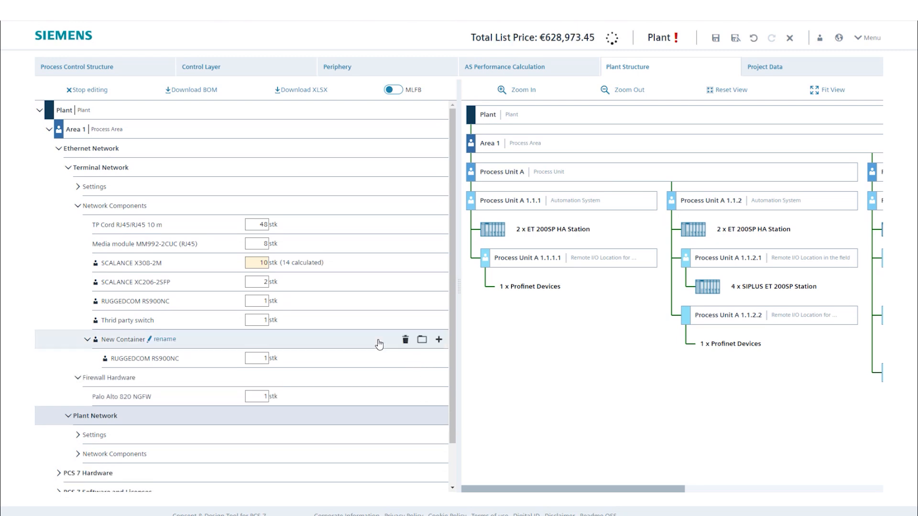